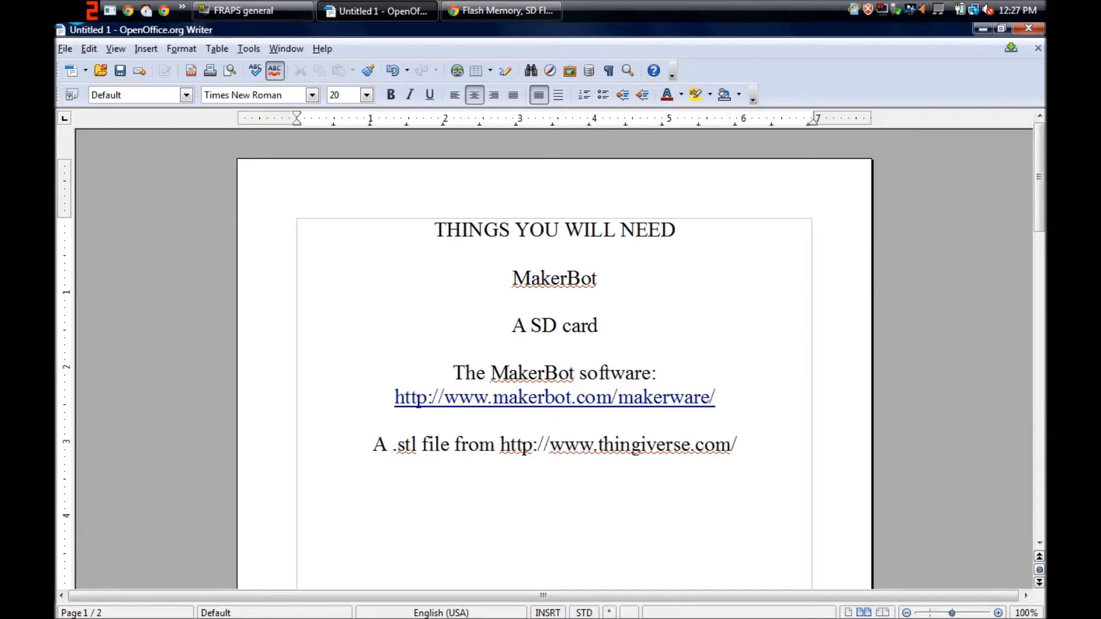
# - Switch to Chrome to view the Newegg flash memory listings and return to the Writer document
pyautogui.click(510, 10)
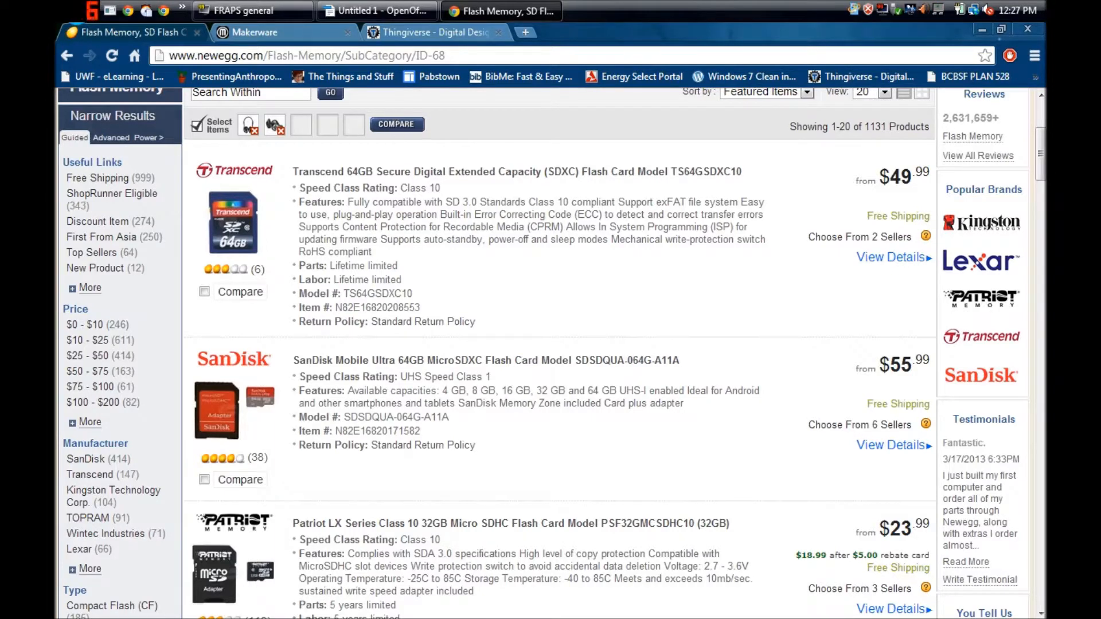
pyautogui.click(372, 11)
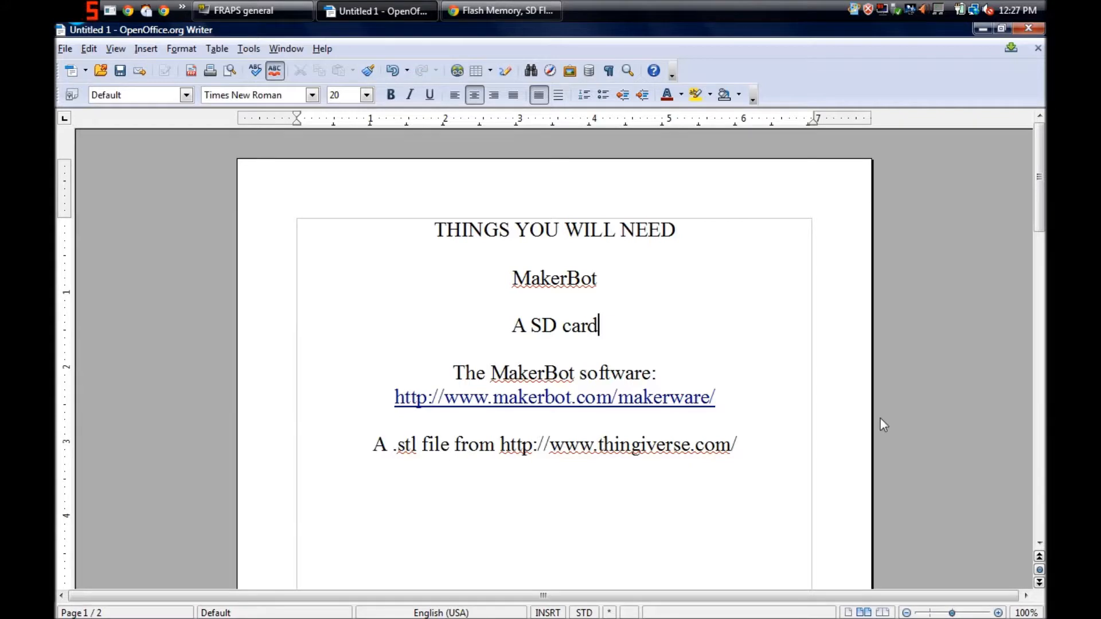
# - Read through both pages of the document, covering the needed items and the assumed skills, and return to its beginning
pyautogui.scroll(-10, 879, 419)
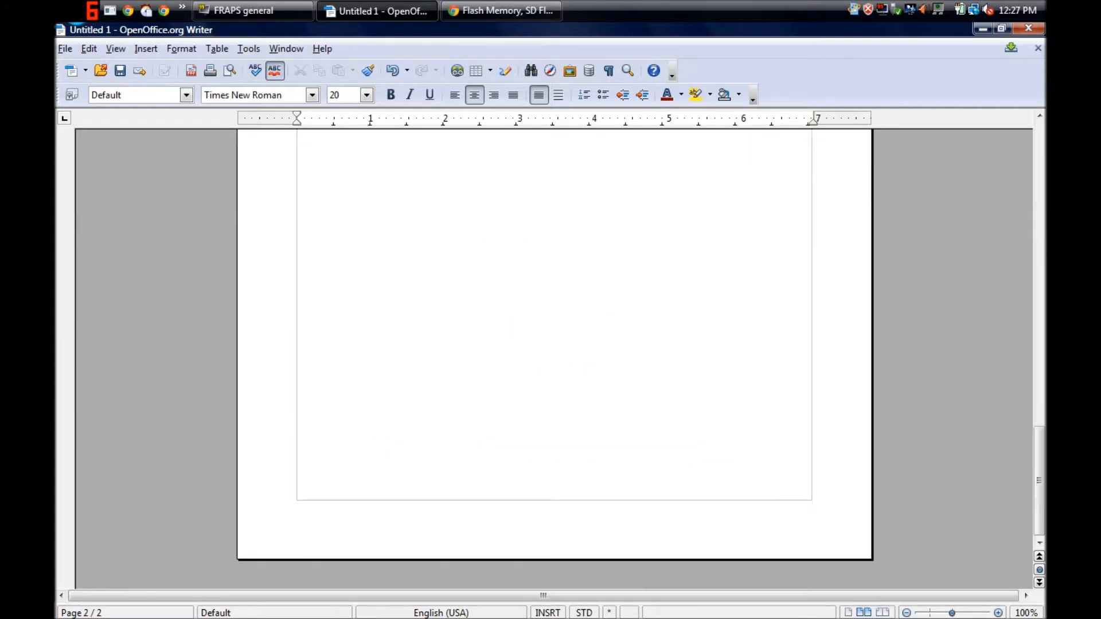
pyautogui.press('Down')
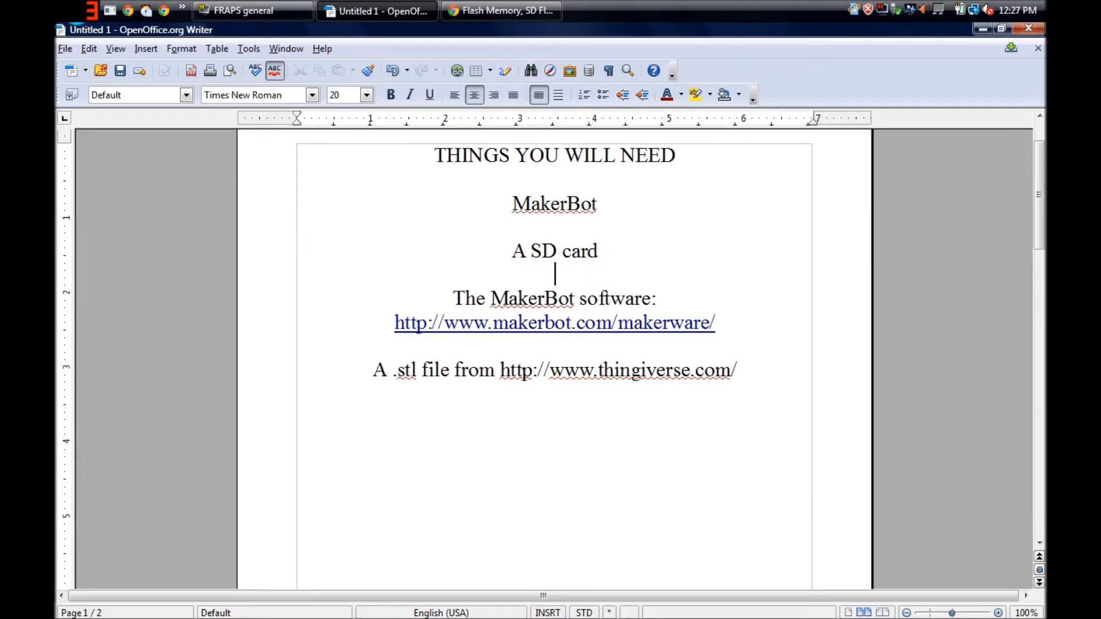
pyautogui.scroll(-15, 556, 438)
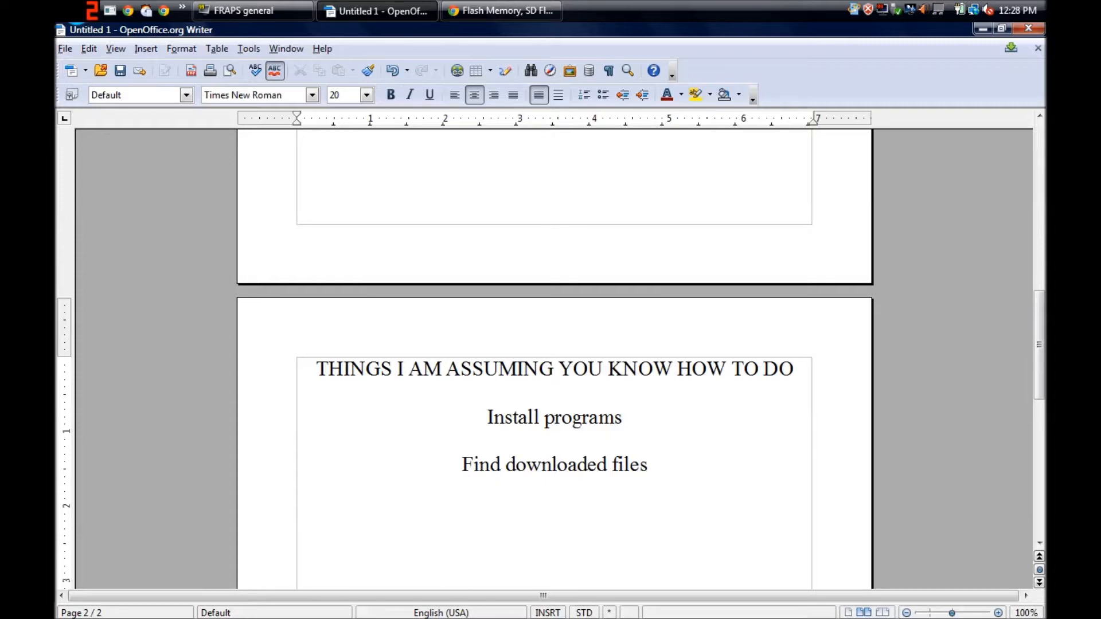
pyautogui.press('Up')
pyautogui.press('Up')
pyautogui.press('Up')
pyautogui.press('Up')
pyautogui.press('Up')
pyautogui.press('Up')
pyautogui.press('Up')
pyautogui.press('Up')
pyautogui.press('Up')
pyautogui.press('Up')
pyautogui.press('Up')
pyautogui.press('Up')
pyautogui.press('Up')
pyautogui.press('Up')
pyautogui.press('Up')
pyautogui.press('Up')
pyautogui.press('Up')
pyautogui.press('Up')
pyautogui.press('Up')
pyautogui.press('Up')
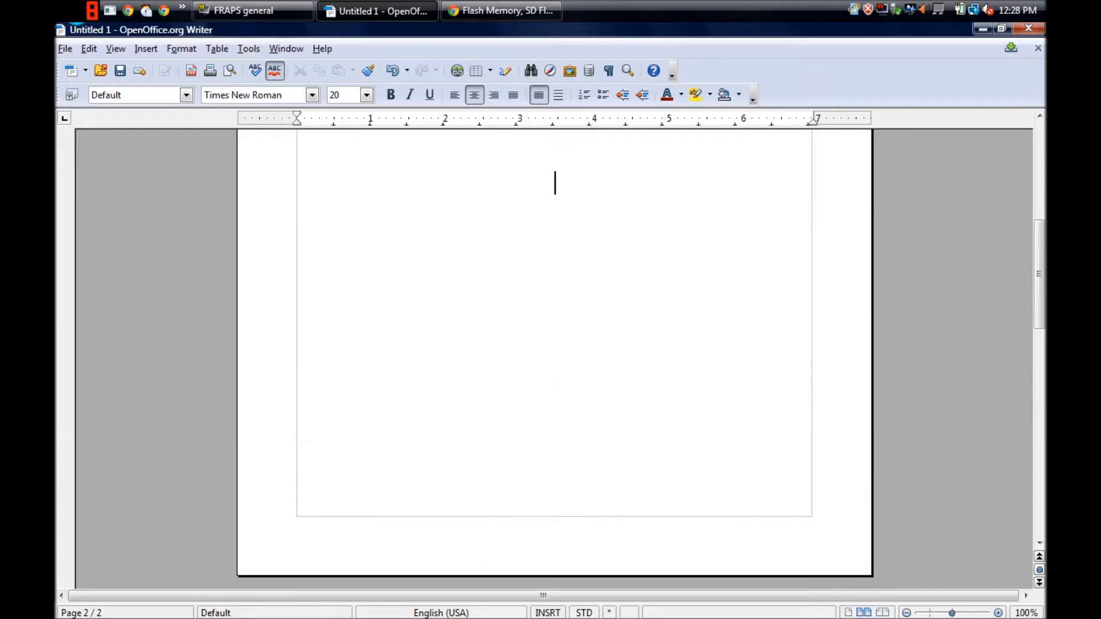
pyautogui.press('Up')
pyautogui.press('Up')
pyautogui.press('Up')
pyautogui.press('Up')
pyautogui.press('Up')
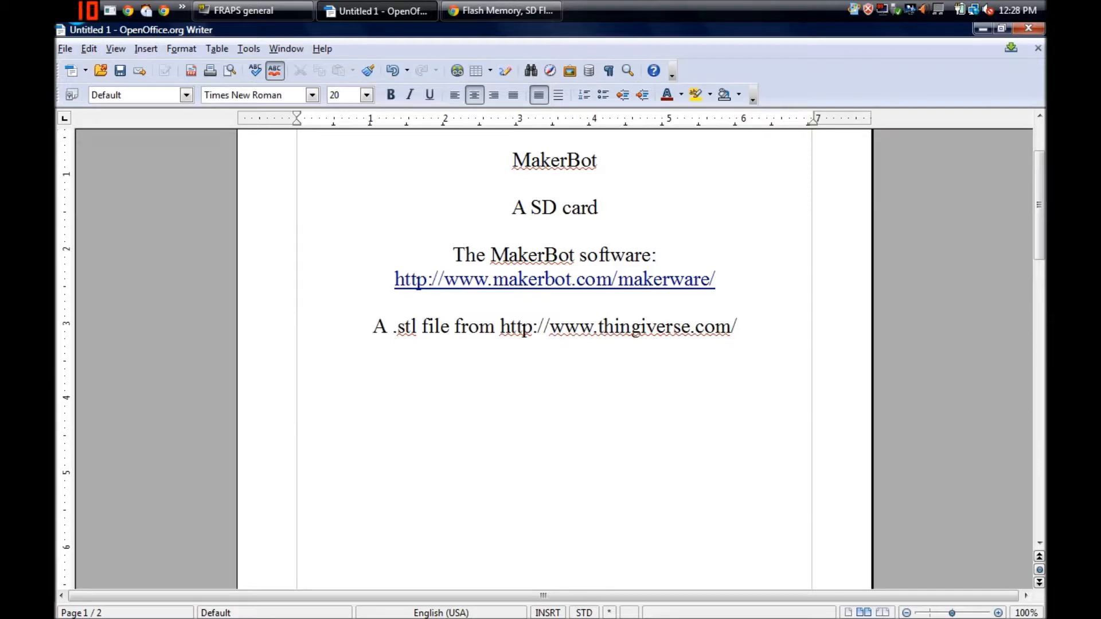
pyautogui.scroll(3, 550, 284)
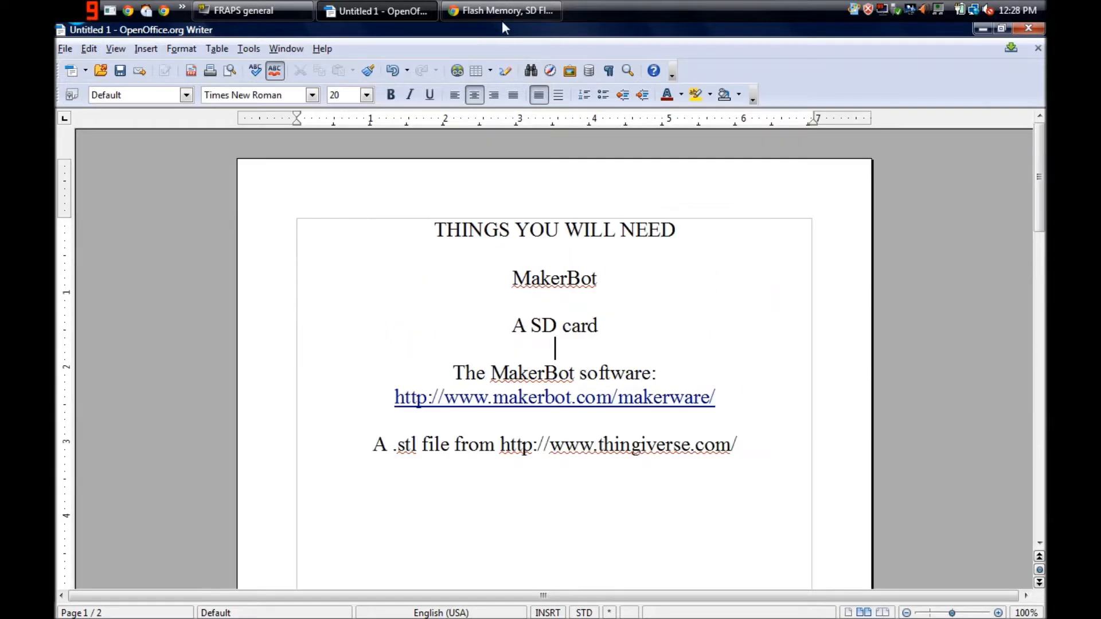
# - Switch to Chrome and download the Windows version of MakerWare from the MakerBot site, saving the installer in Downloads
pyautogui.click(501, 11)
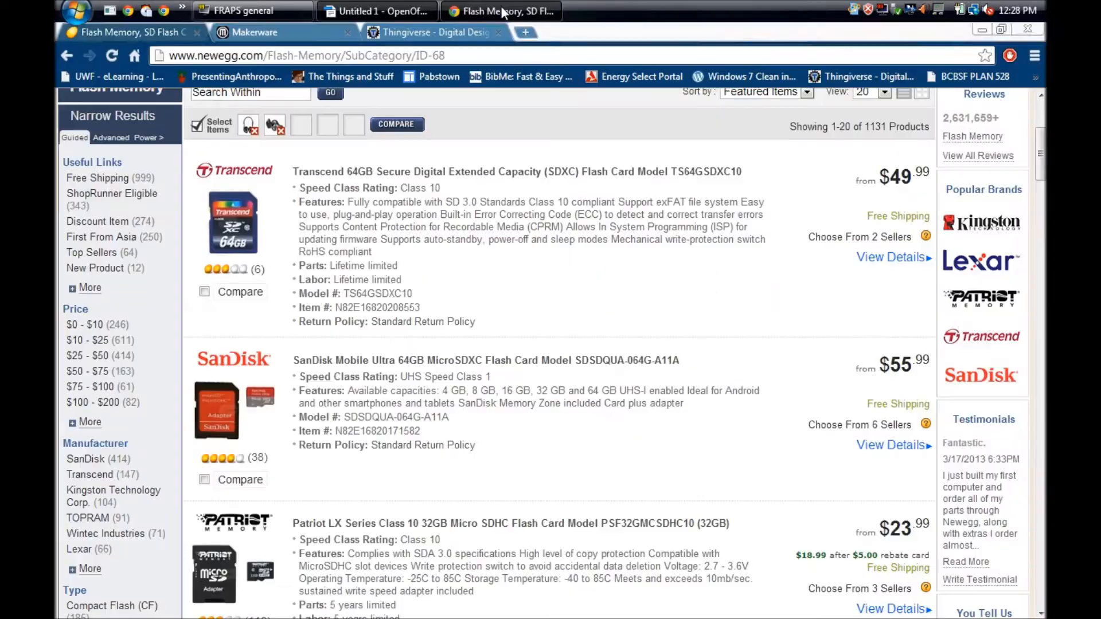
pyautogui.click(269, 35)
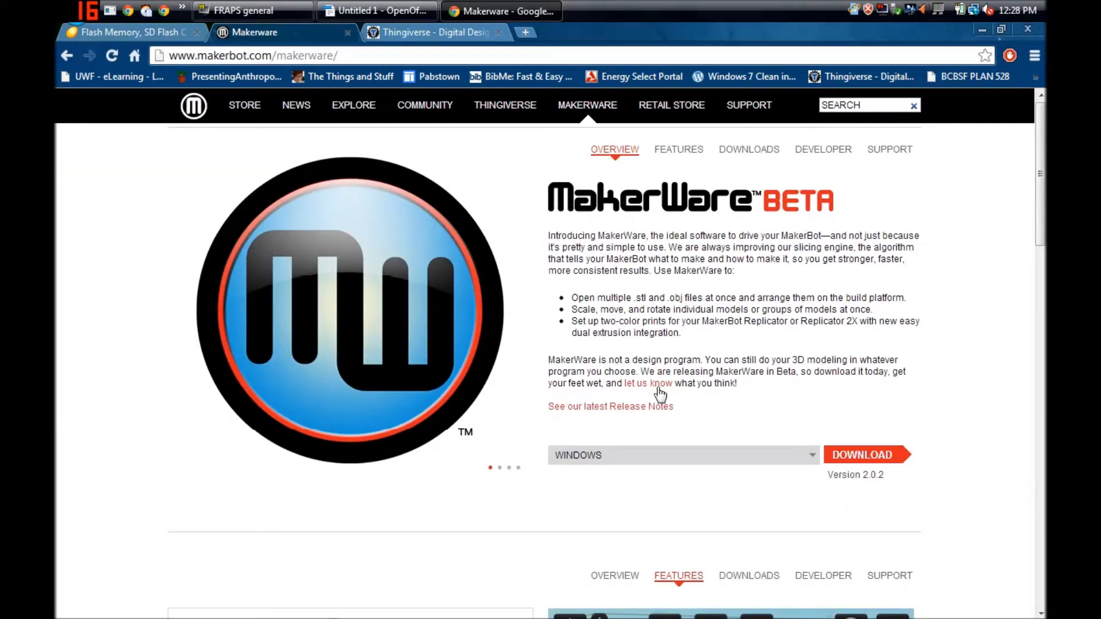
pyautogui.click(814, 456)
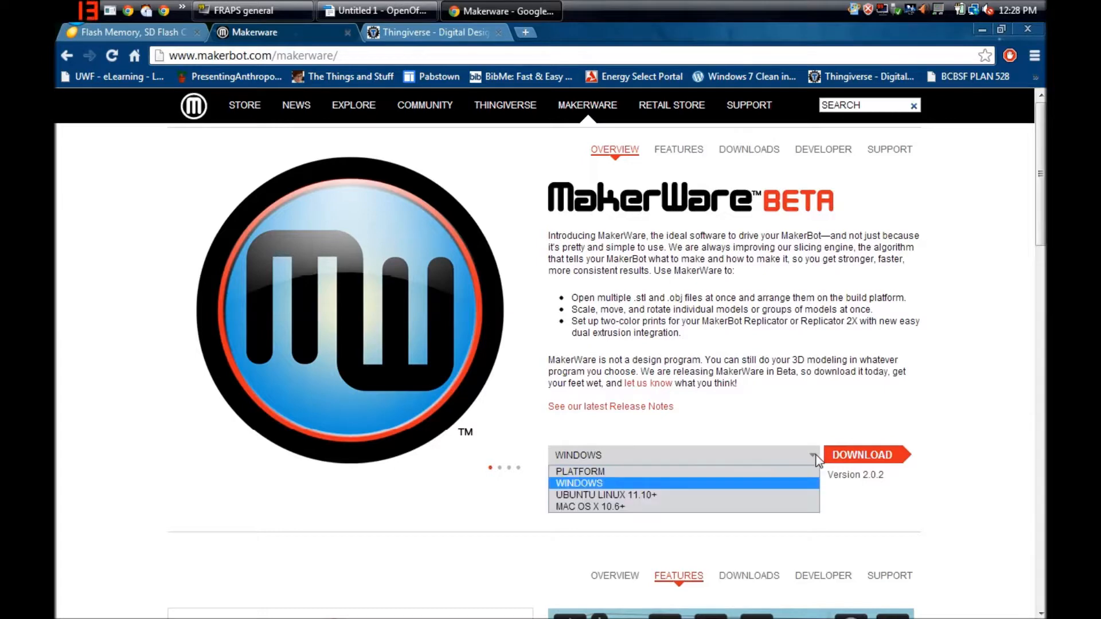
pyautogui.click(708, 484)
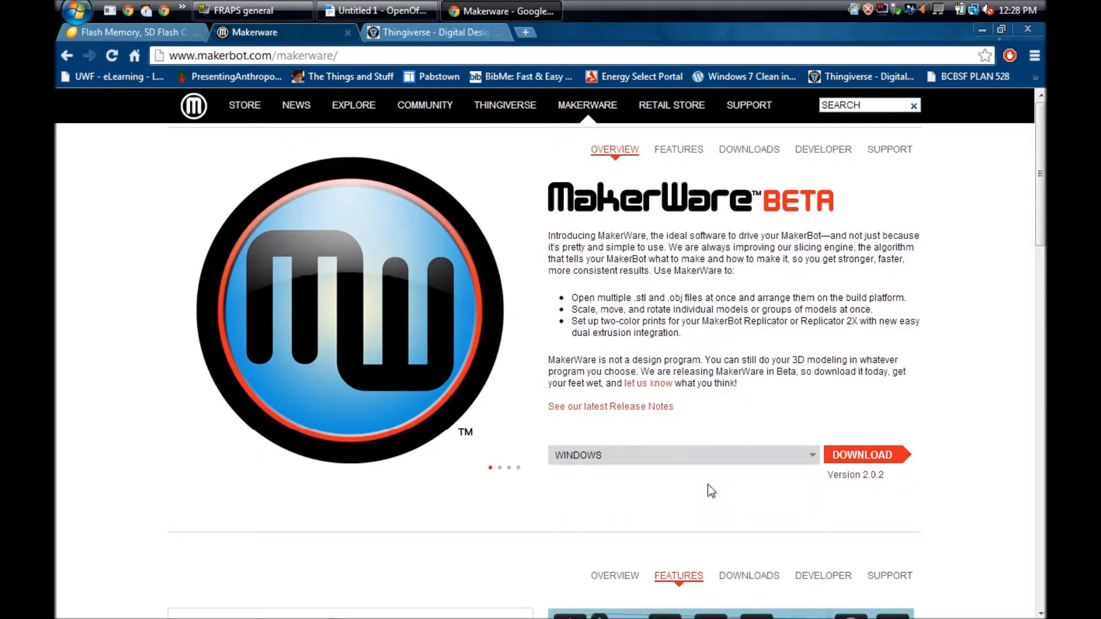
pyautogui.click(867, 457)
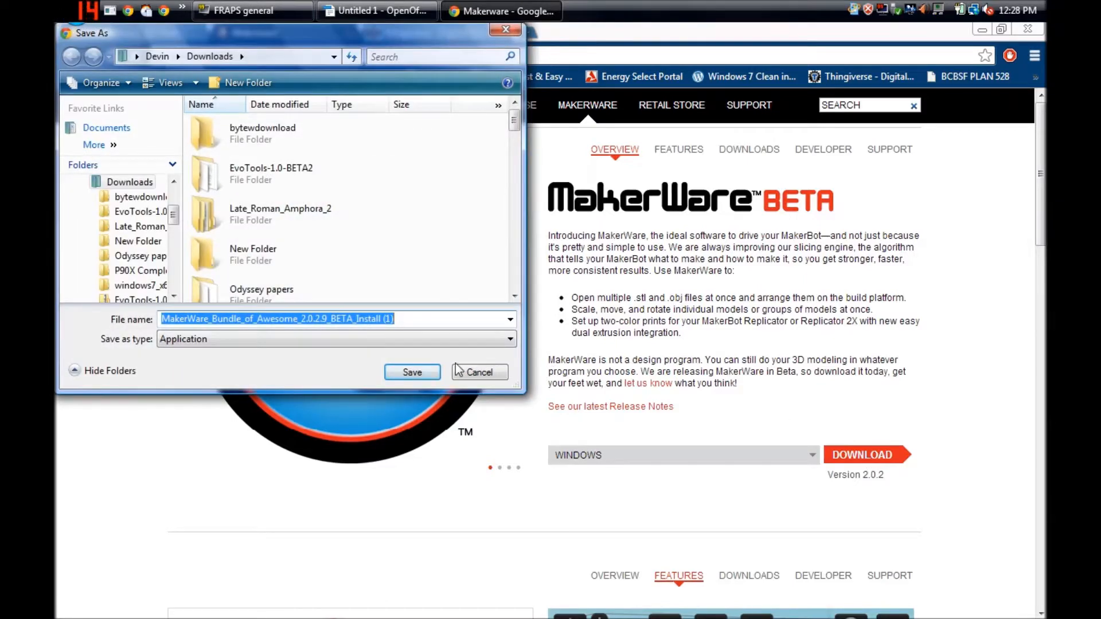
pyautogui.click(412, 372)
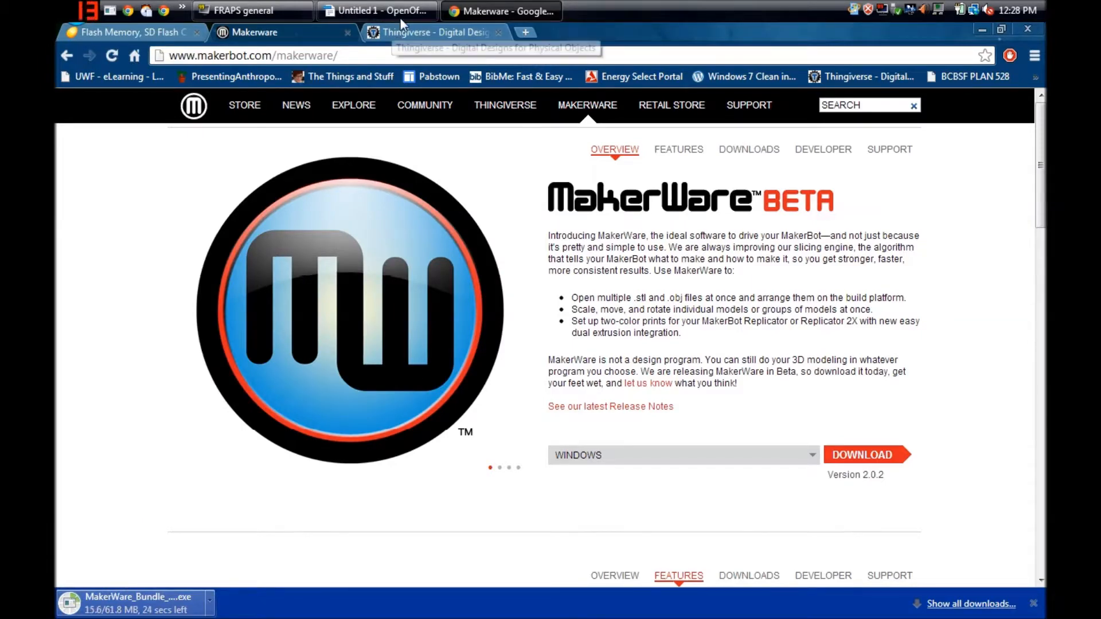
# - Launch MakerWare, dismiss the service error and maximize its window
pyautogui.moveTo(400, 20)
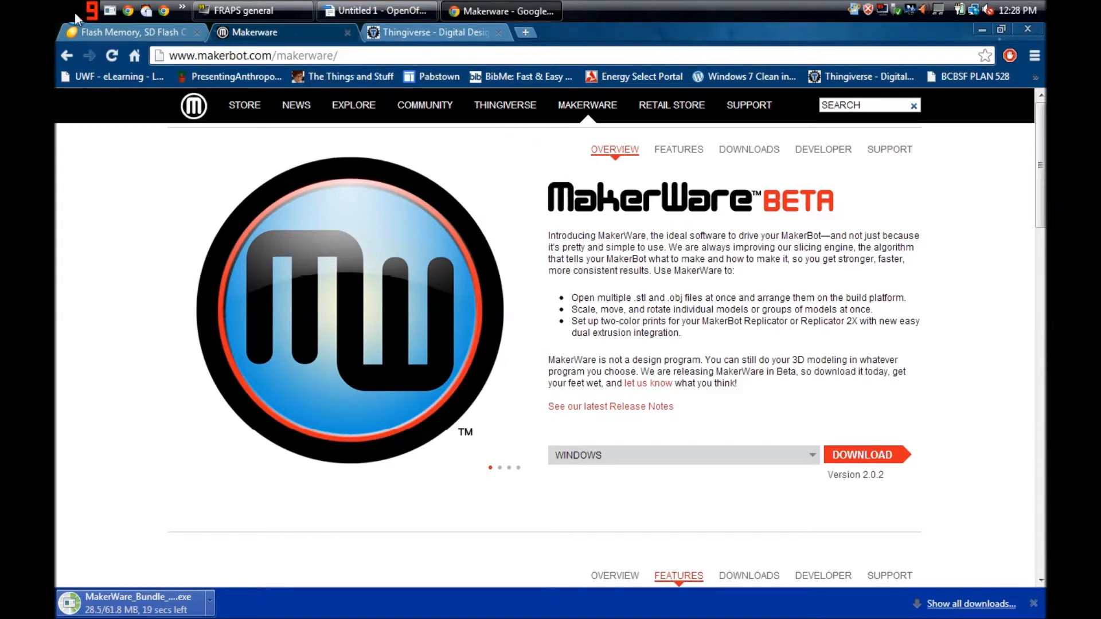
pyautogui.click(74, 13)
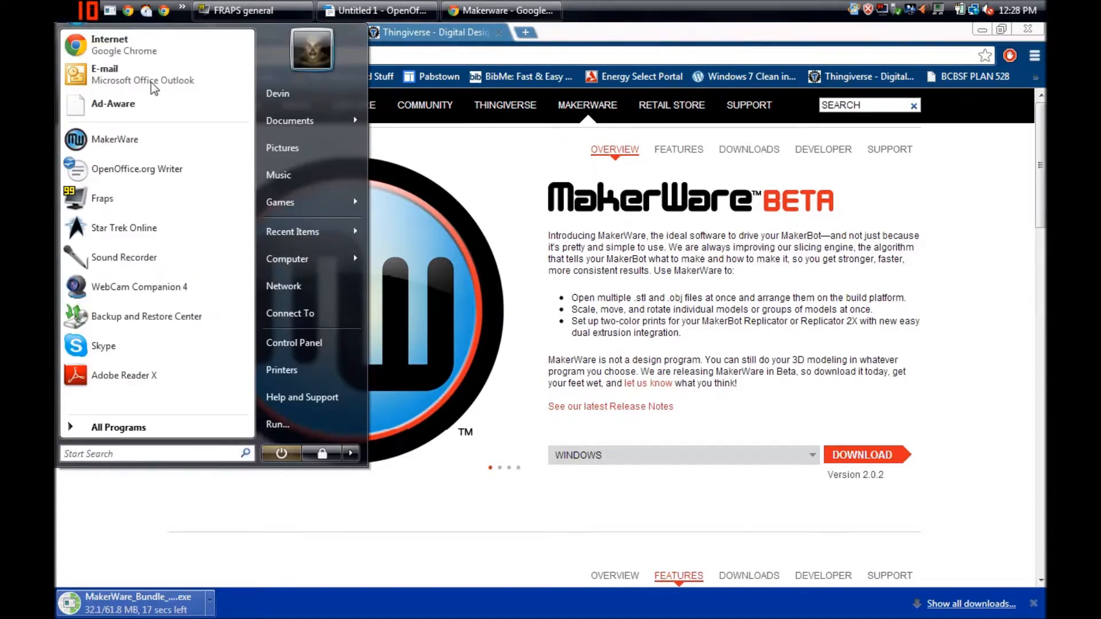
pyautogui.click(129, 142)
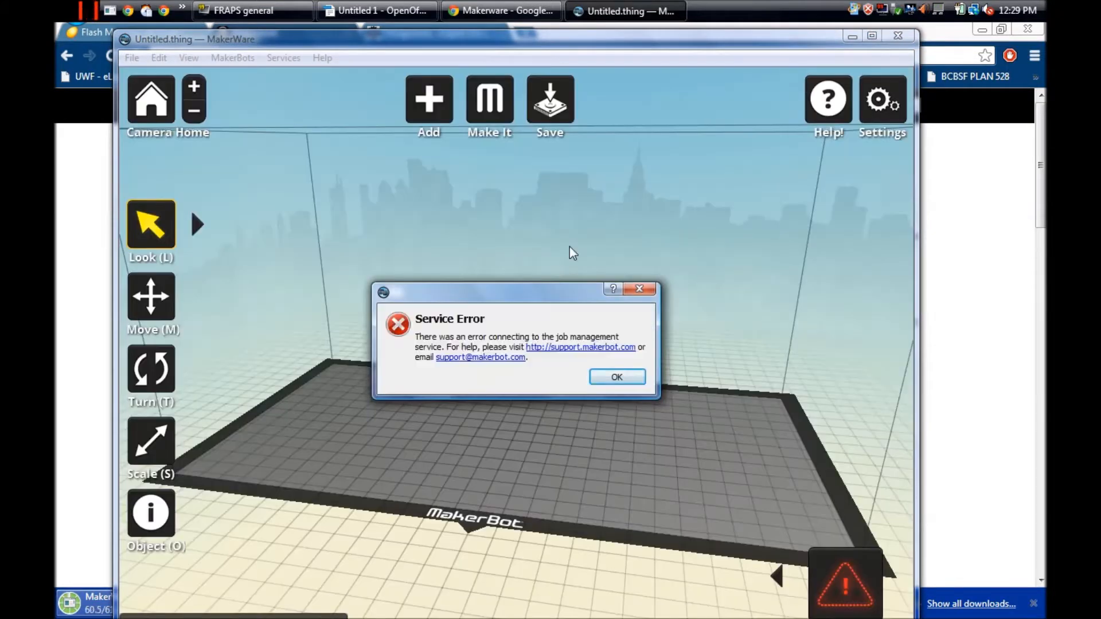
pyautogui.click(619, 381)
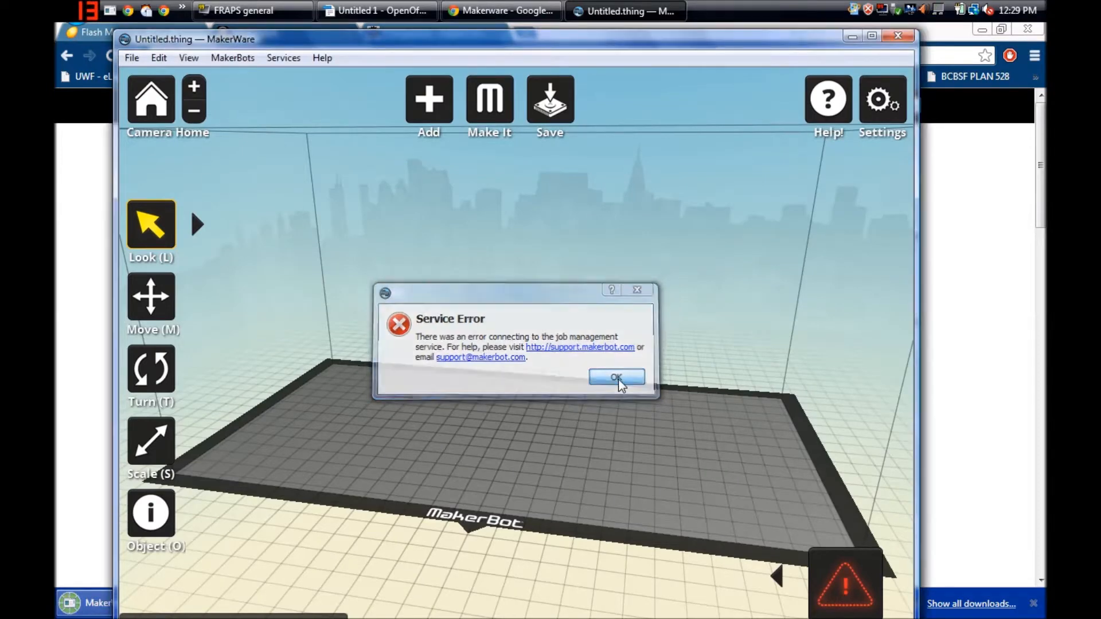
pyautogui.click(870, 37)
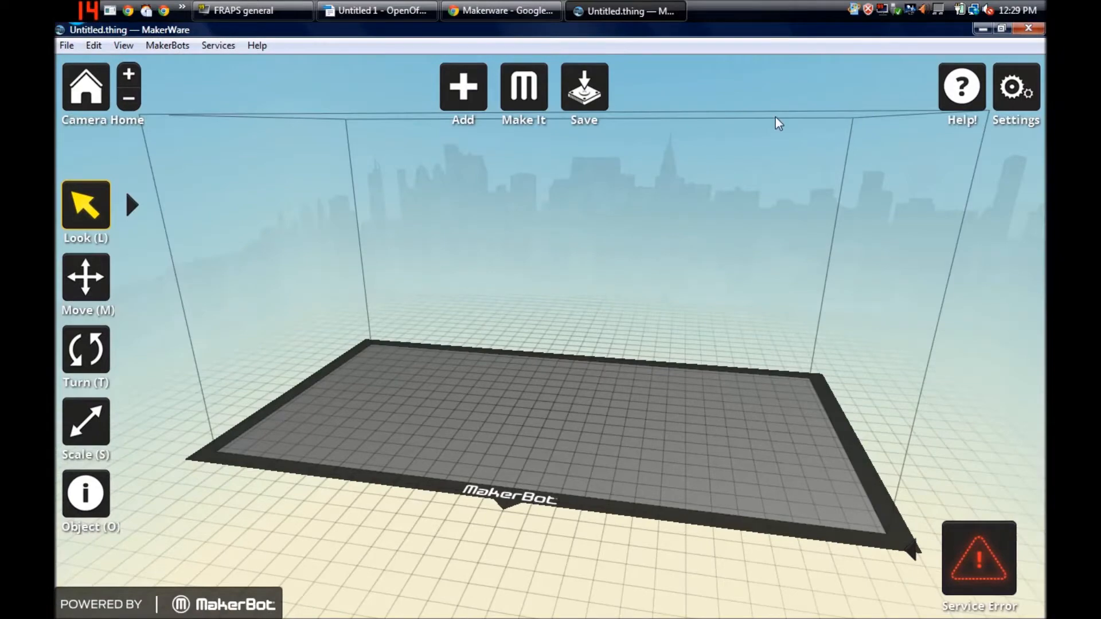
# - Examine the empty build platform and its build volume from different distances and viewing angles
pyautogui.scroll(-3, 516, 313)
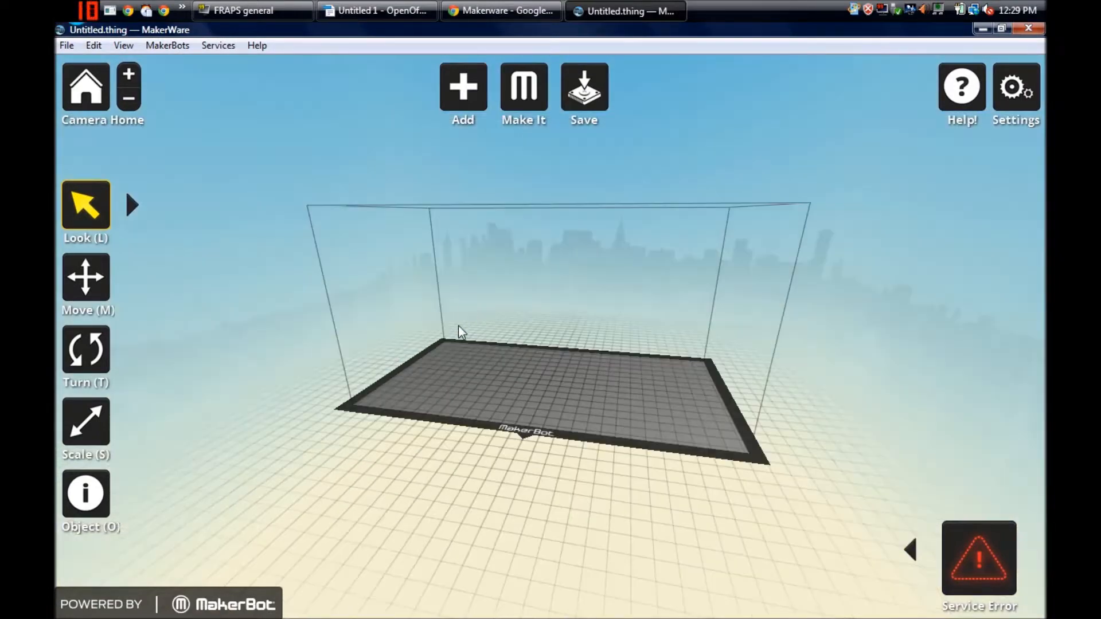
pyautogui.scroll(5, 497, 339)
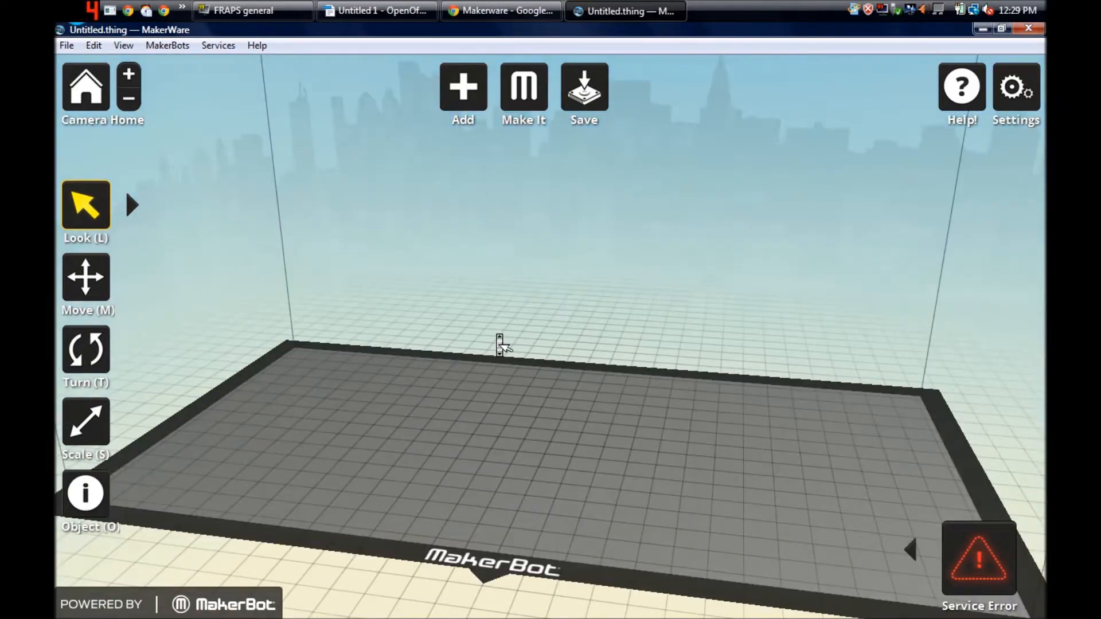
pyautogui.scroll(-2, 499, 340)
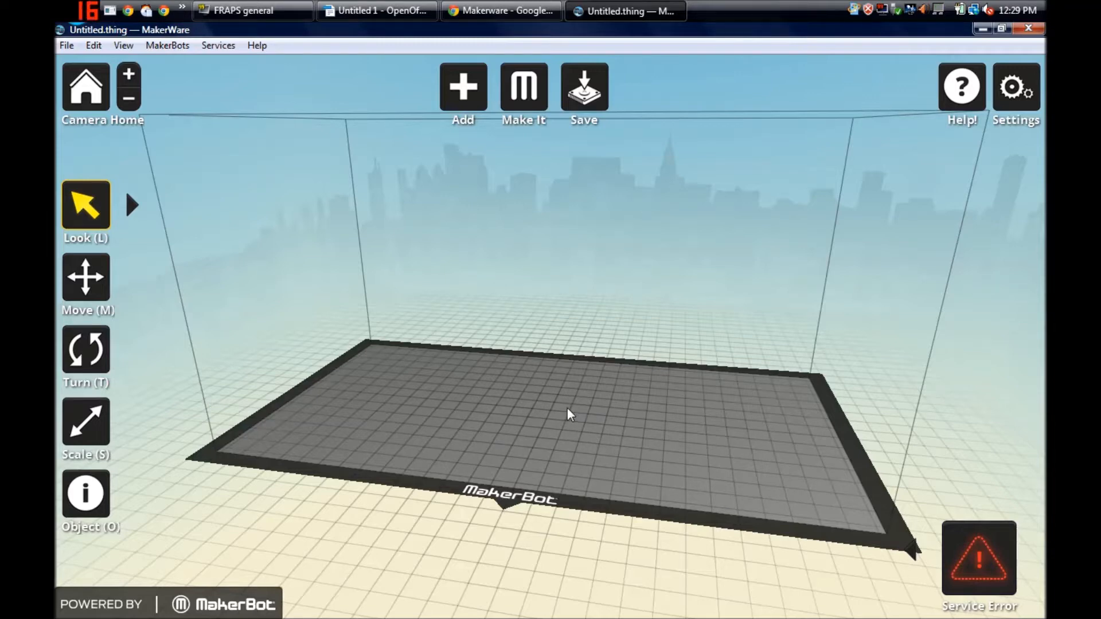
pyautogui.moveTo(594, 411)
pyautogui.mouseDown()
pyautogui.moveTo(631, 432)
pyautogui.moveTo(615, 479)
pyautogui.moveTo(607, 411)
pyautogui.mouseUp()
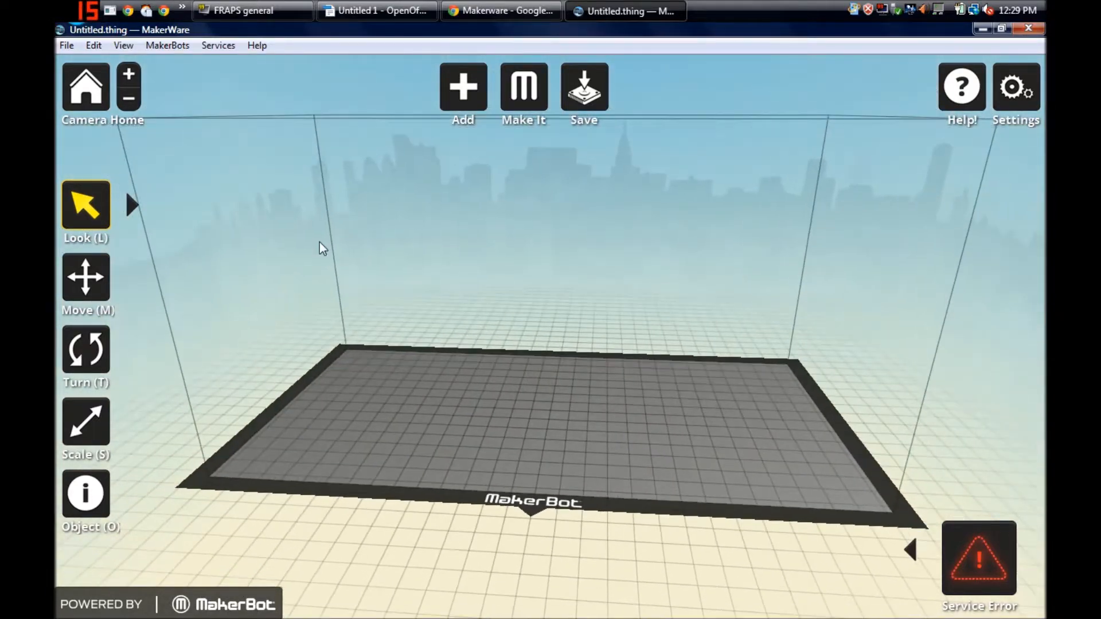
pyautogui.moveTo(349, 210); pyautogui.dragTo(348, 219)
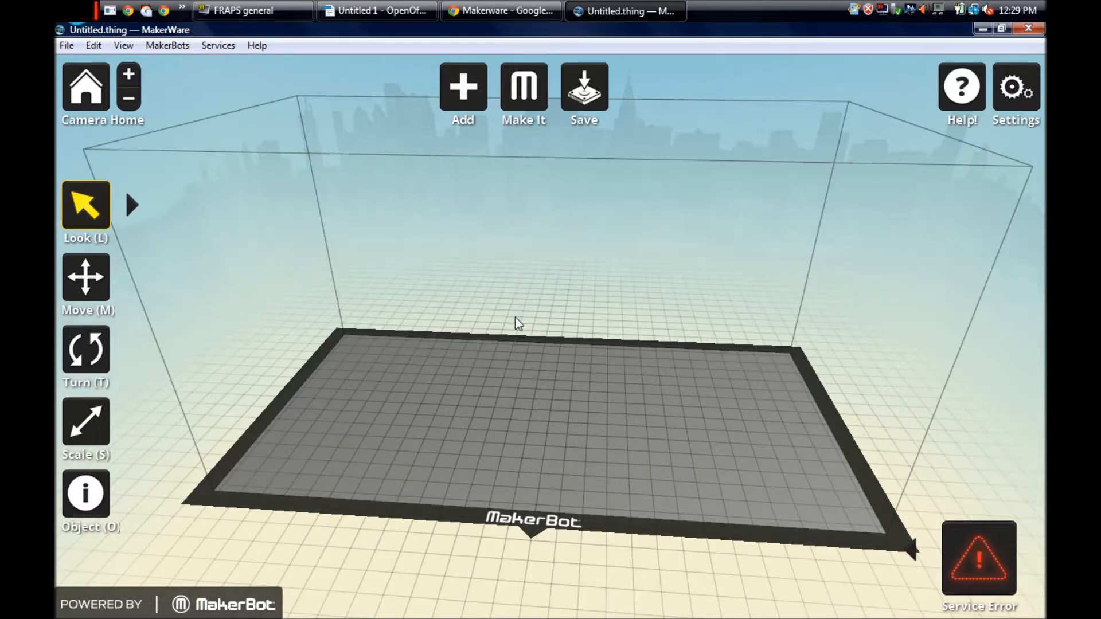
pyautogui.moveTo(505, 354); pyautogui.dragTo(505, 346)
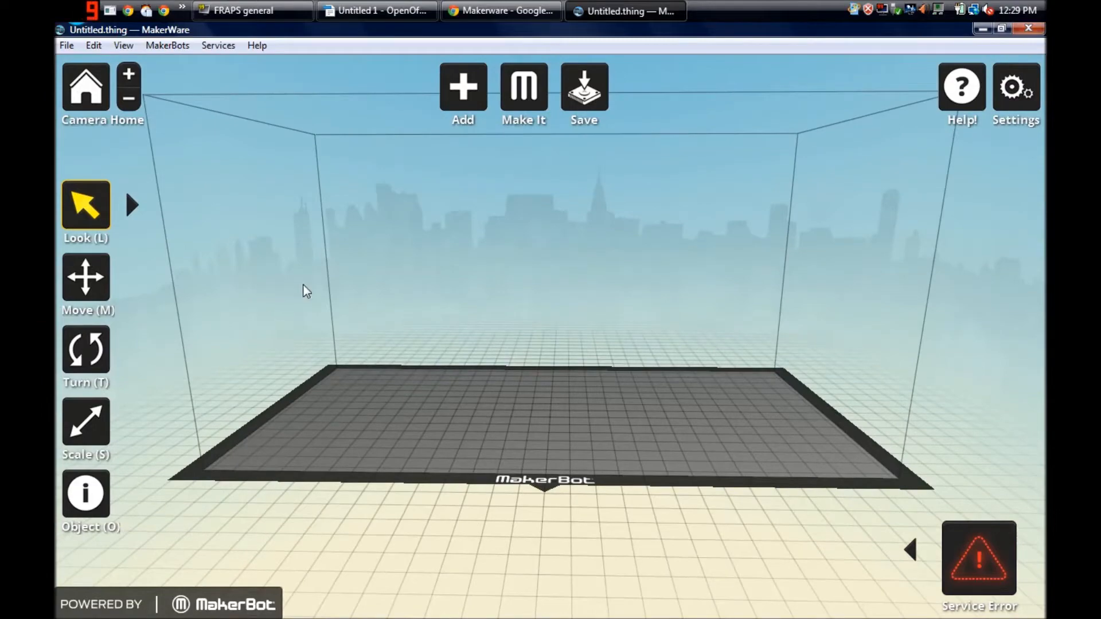
pyautogui.moveTo(741, 270); pyautogui.dragTo(447, 136)
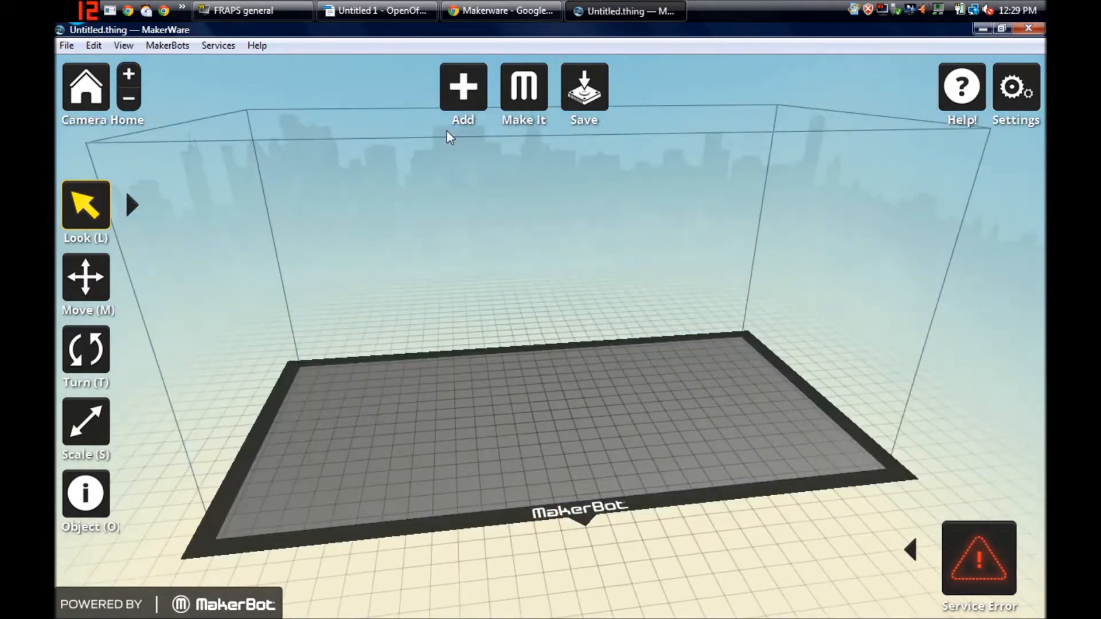
# - Switch to Thingiverse in Chrome and browse the models in the Gadgets category
pyautogui.click(354, 9)
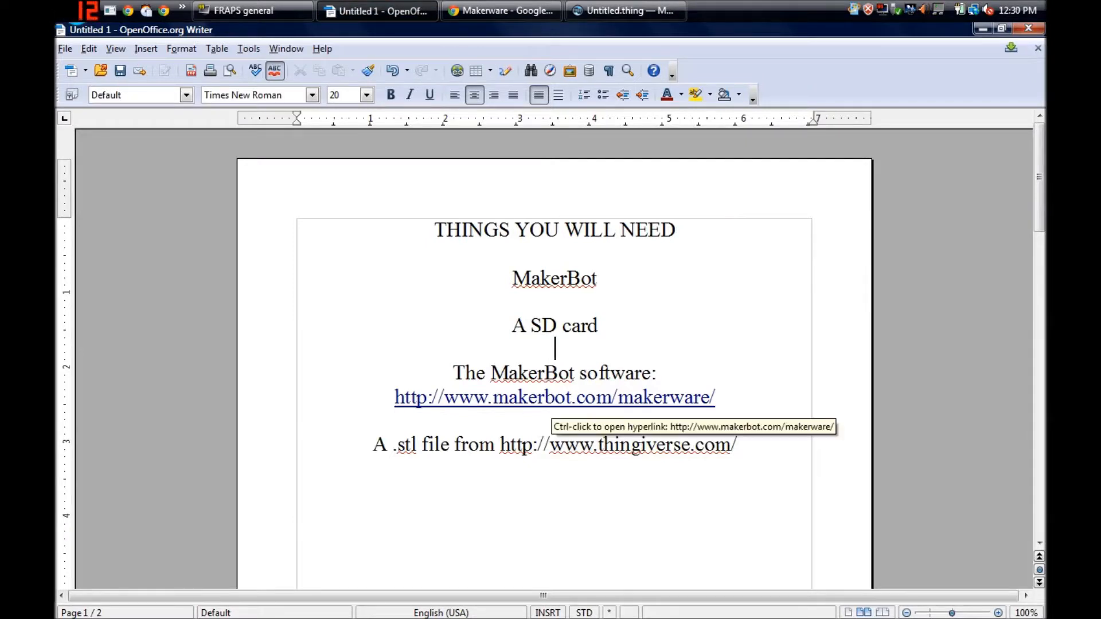
pyautogui.click(500, 14)
pyautogui.click(455, 39)
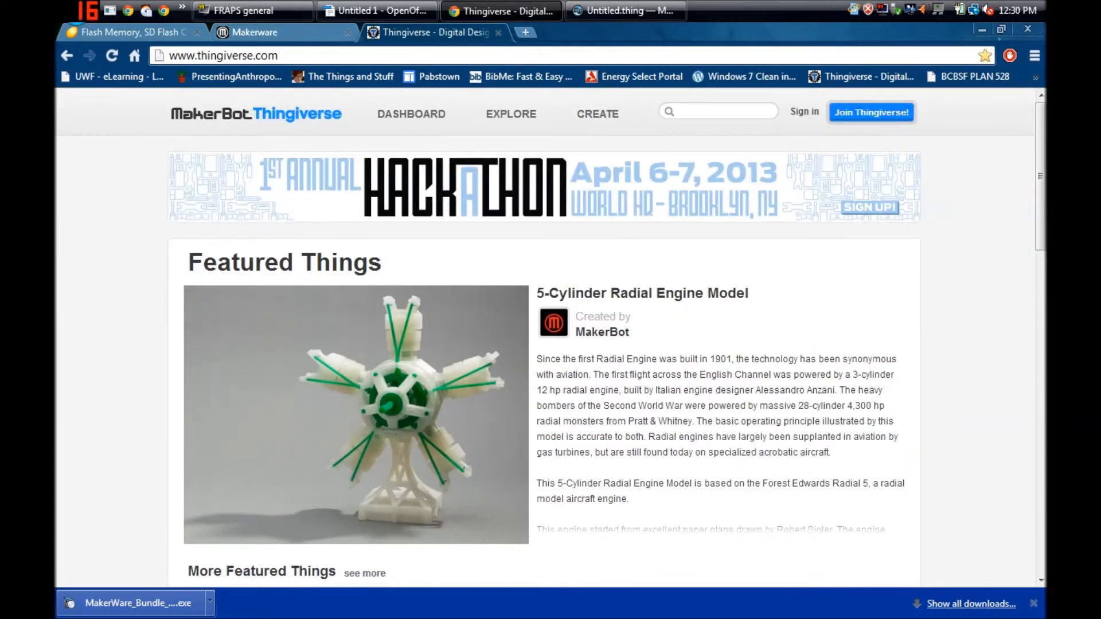
pyautogui.moveTo(1045, 149); pyautogui.dragTo(1040, 403)
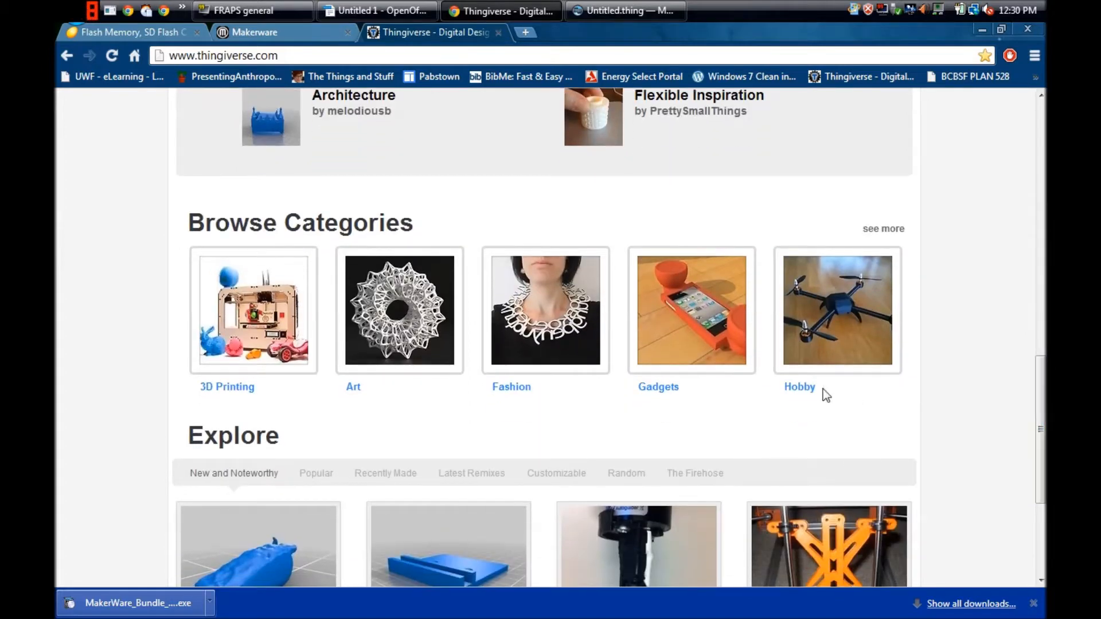
pyautogui.click(700, 308)
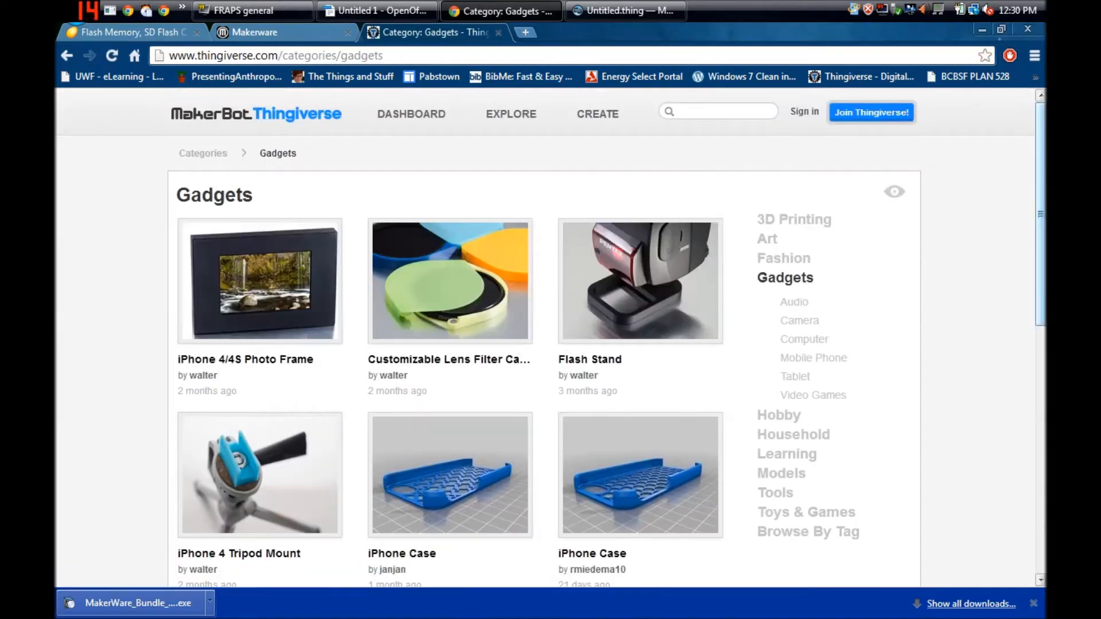
pyautogui.moveTo(1045, 166); pyautogui.dragTo(1040, 357)
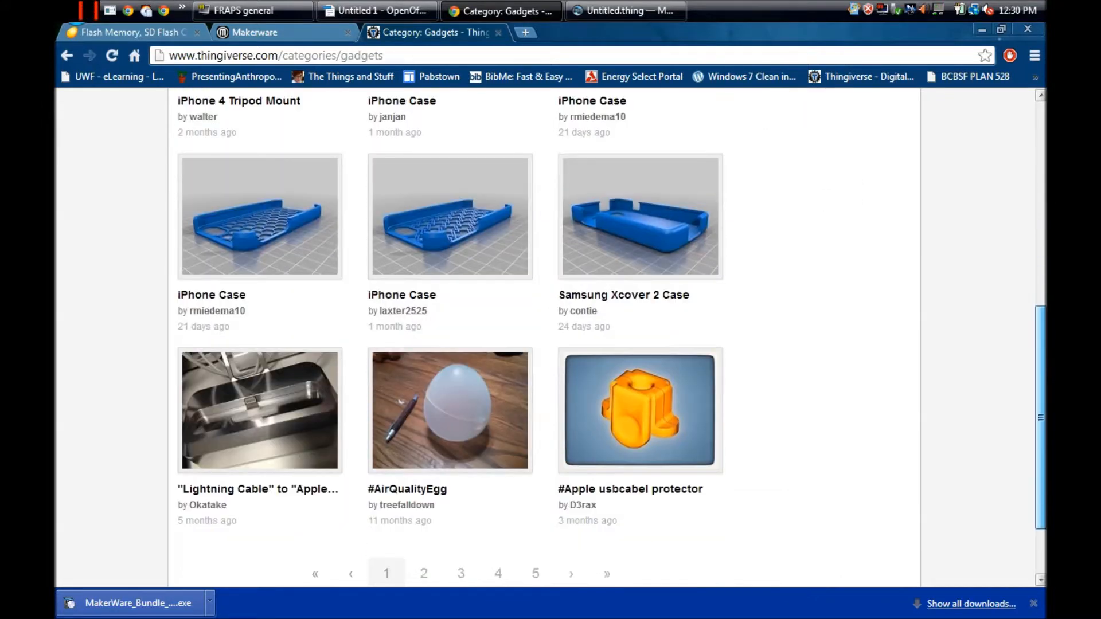
pyautogui.scroll(-2, 549, 389)
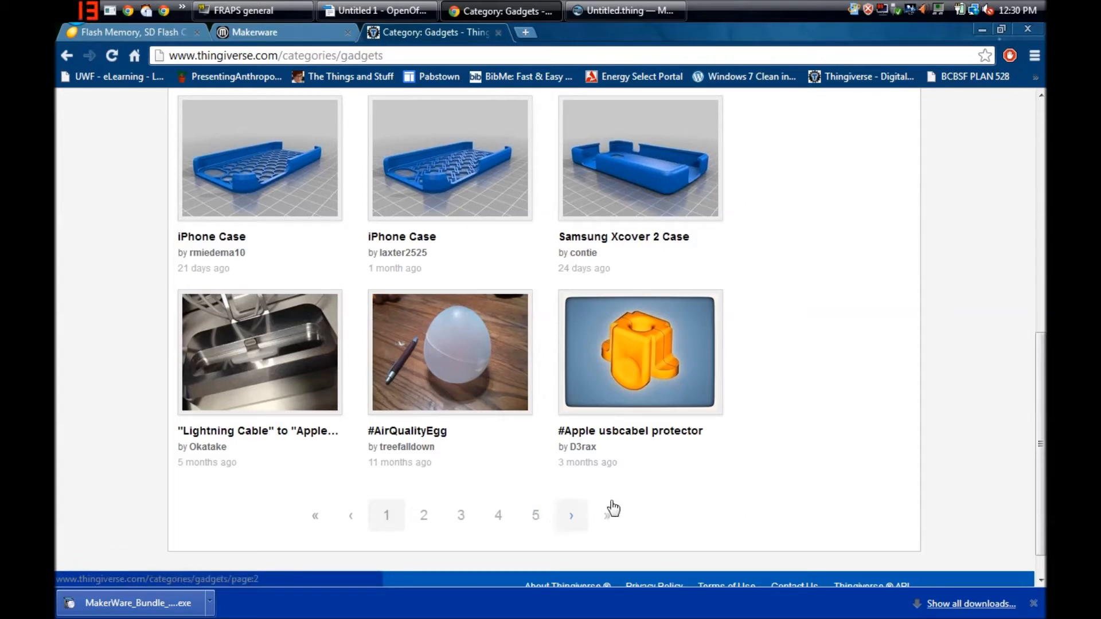
# - Search Thingiverse for "bone" and look through the matching models
pyautogui.moveTo(1043, 422); pyautogui.dragTo(1039, 184)
pyautogui.click(671, 111)
pyautogui.write('bon')
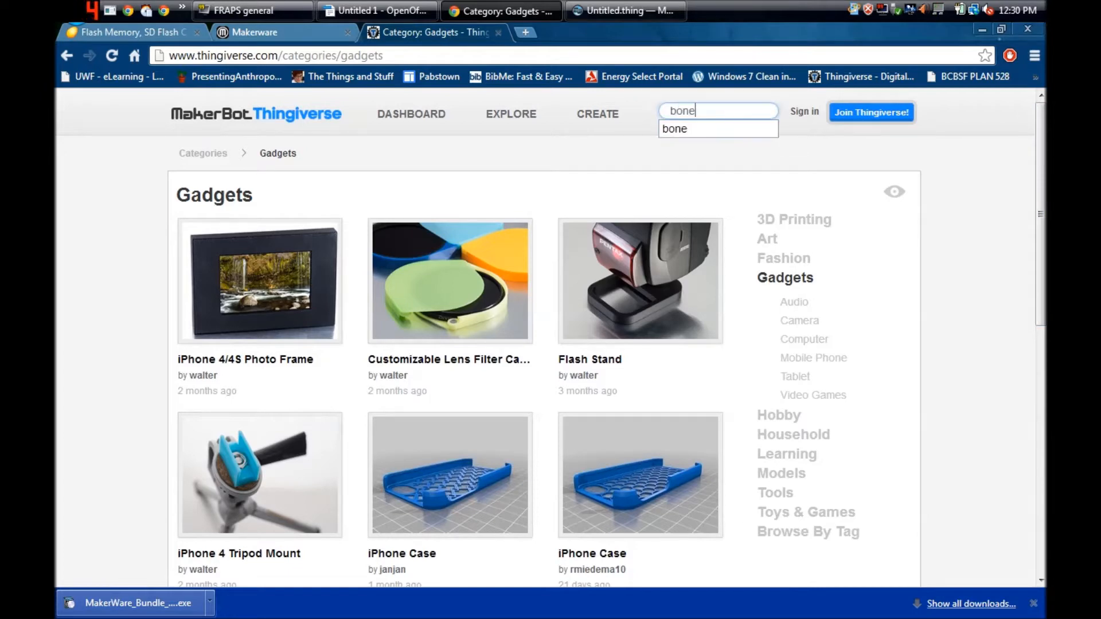
pyautogui.write('e')
pyautogui.press('Return')
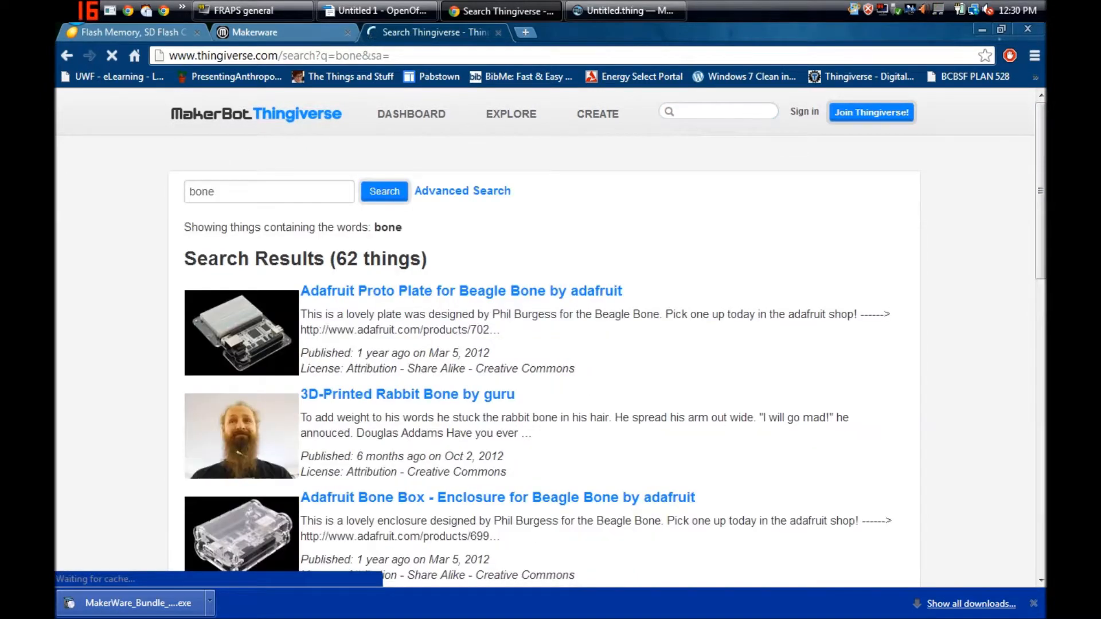
pyautogui.scroll(-4, 1045, 201)
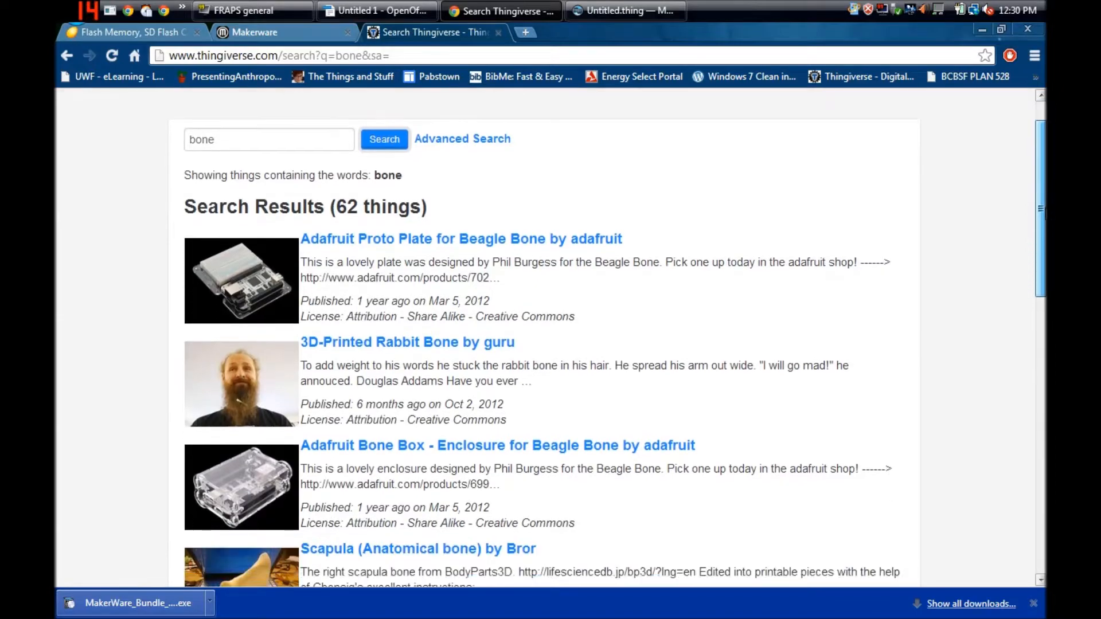
# - Browse the "bone" search results on Thingiverse and open the Fish Bone model by CentaurDesign
pyautogui.scroll(-3, 550, 338)
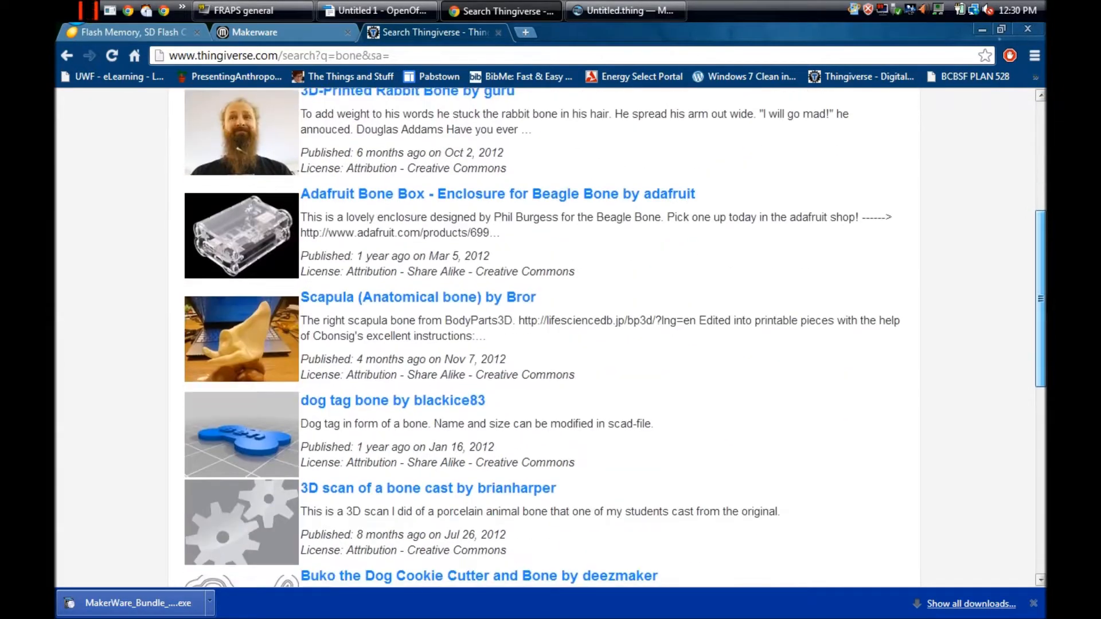
pyautogui.scroll(-5, 551, 339)
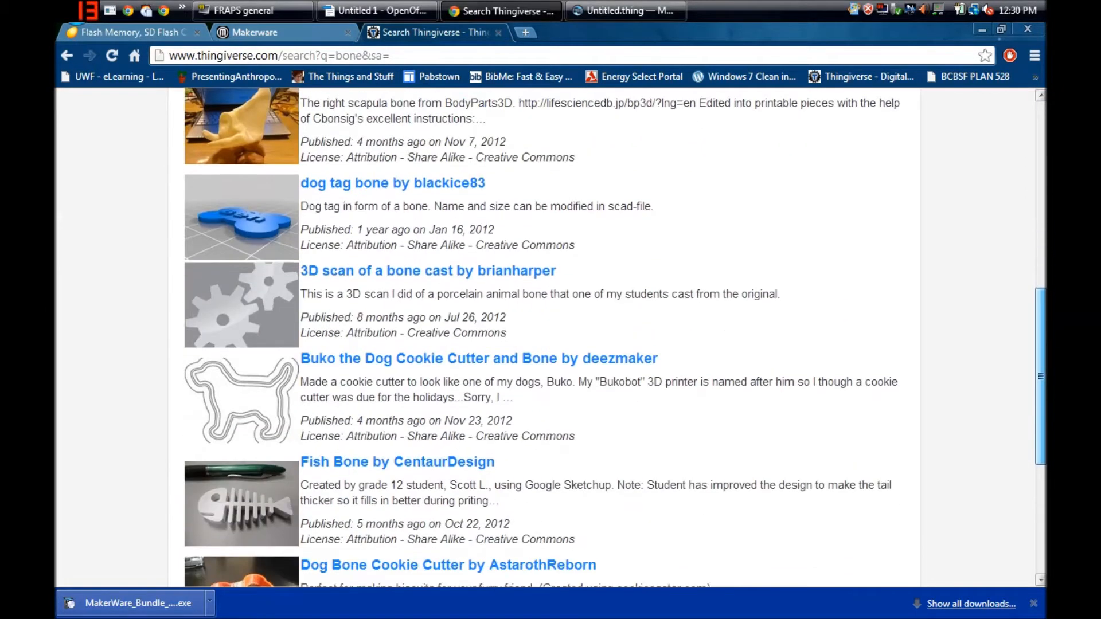
pyautogui.scroll(-1, 550, 339)
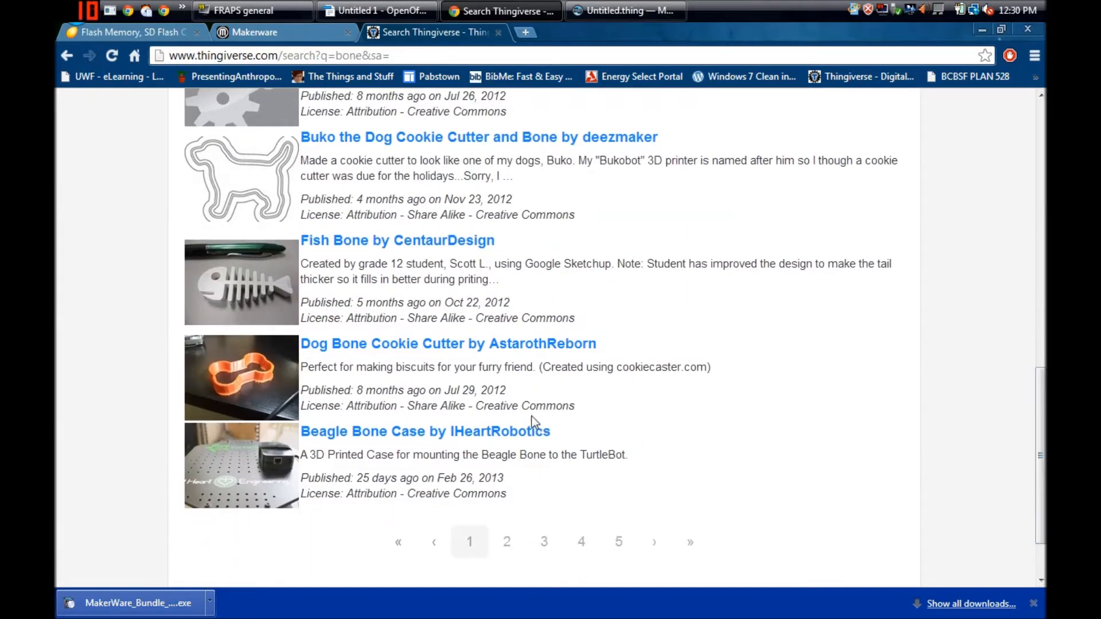
pyautogui.click(403, 246)
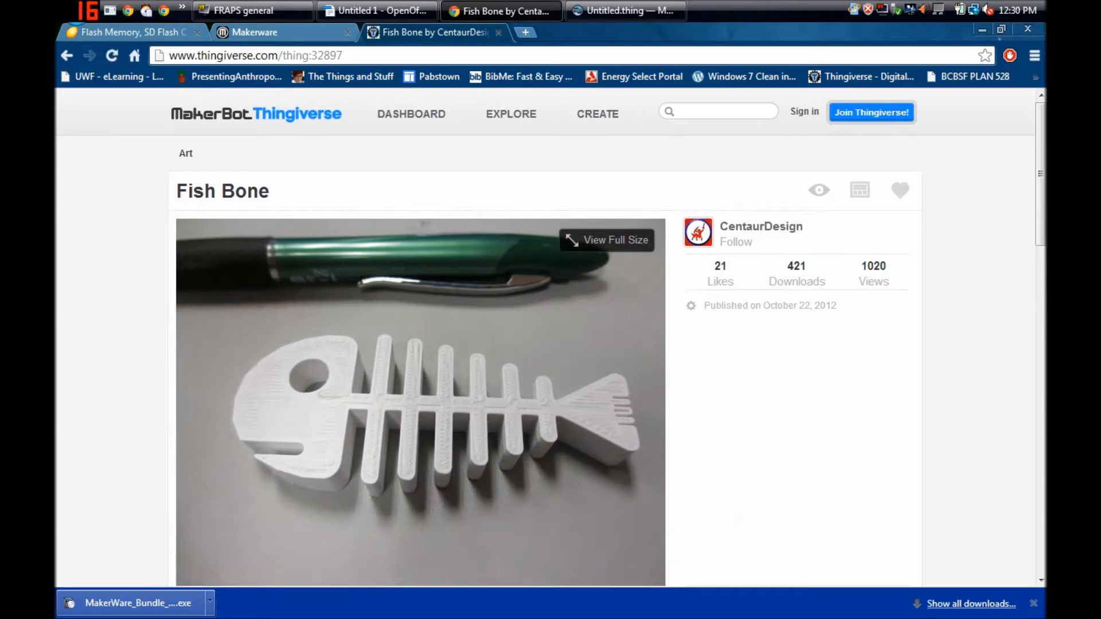
# - Download FishBone.stl from the Fish Bone page and save it in the Downloads folder as FishBone (1)
pyautogui.moveTo(1043, 223); pyautogui.dragTo(1043, 266)
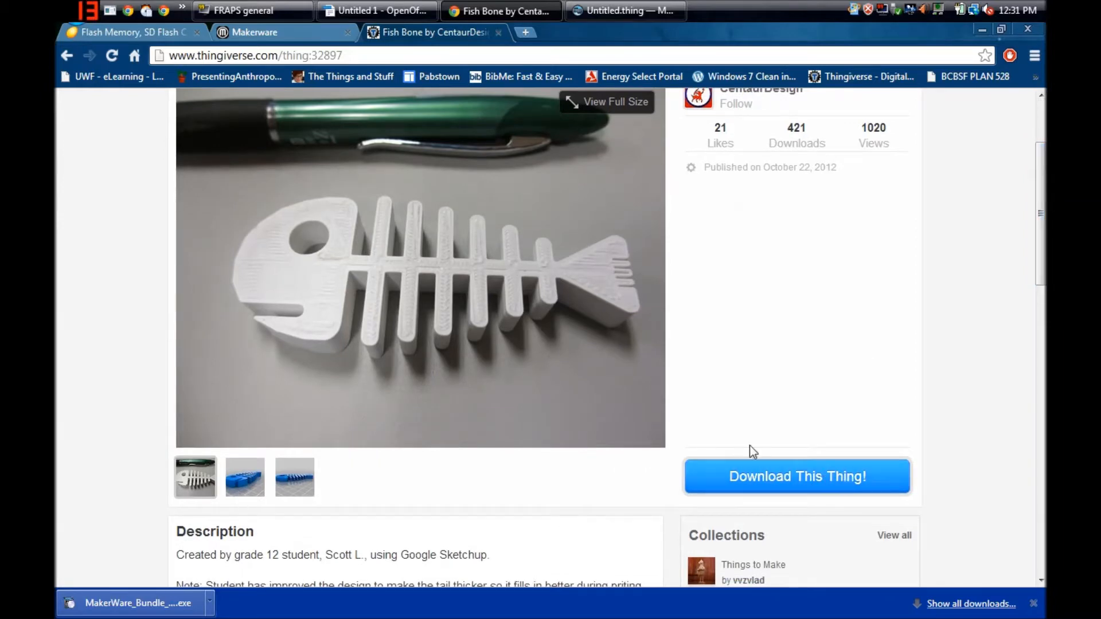
pyautogui.click(815, 484)
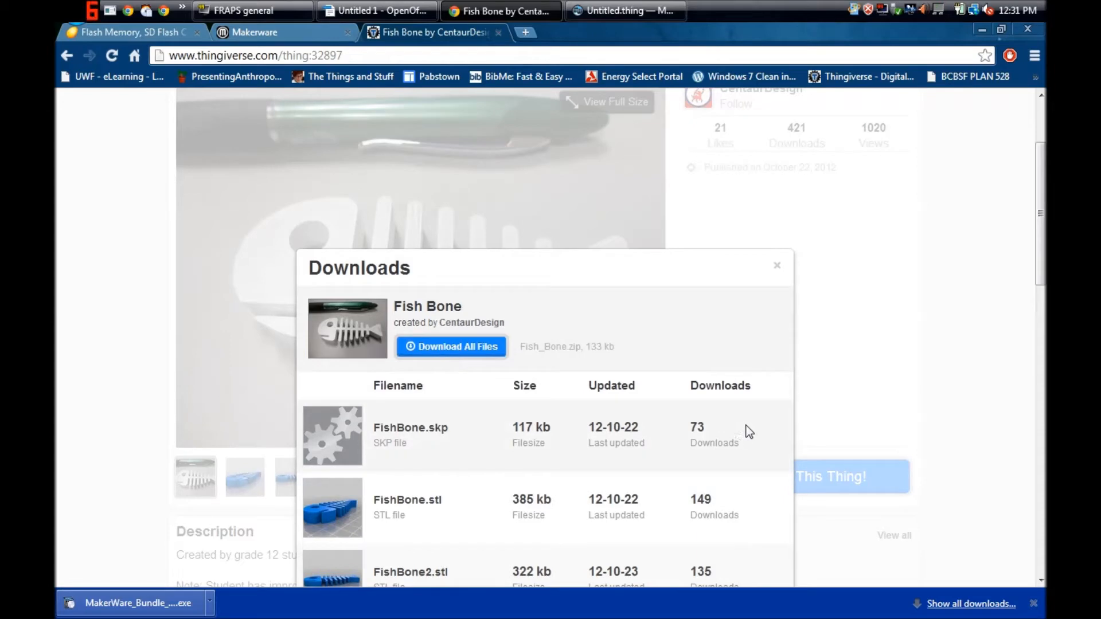
pyautogui.moveTo(1045, 239); pyautogui.dragTo(1045, 281)
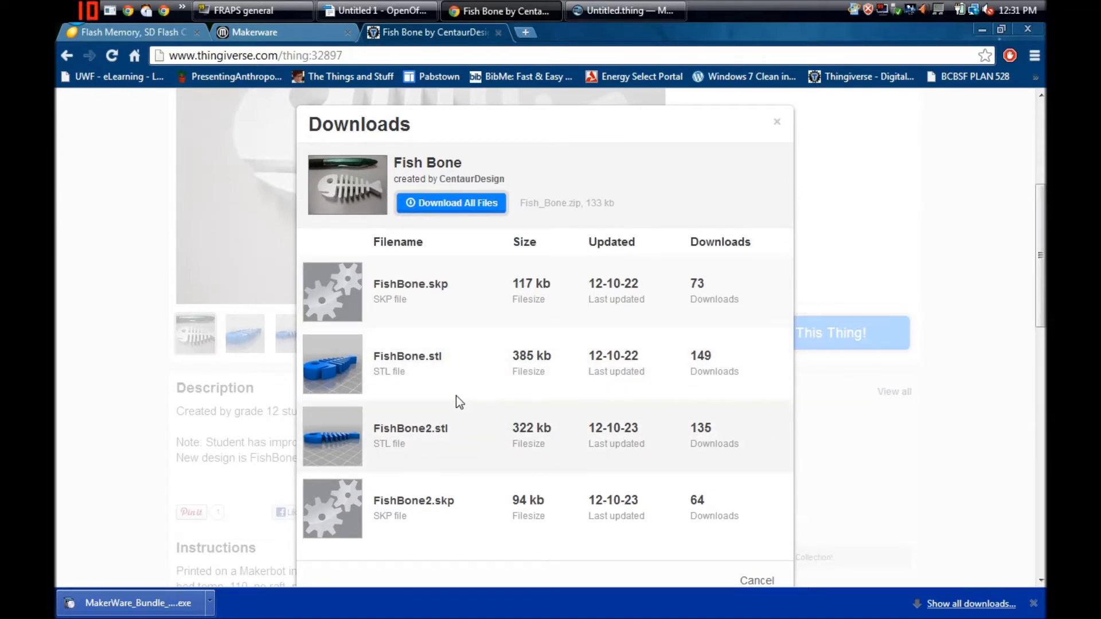
pyautogui.click(419, 357)
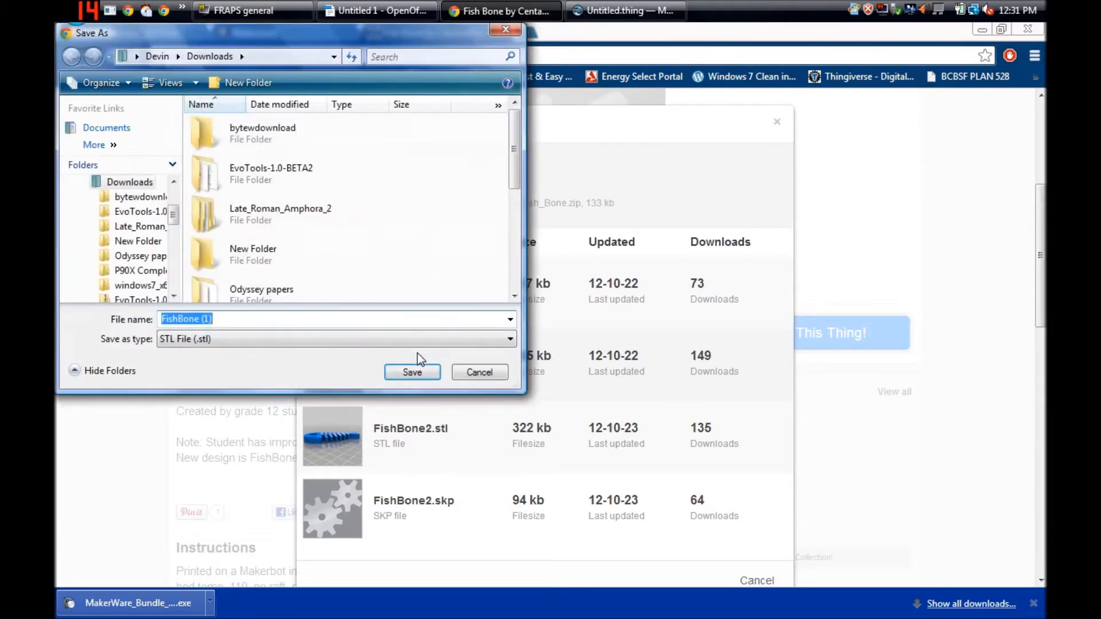
pyautogui.click(409, 373)
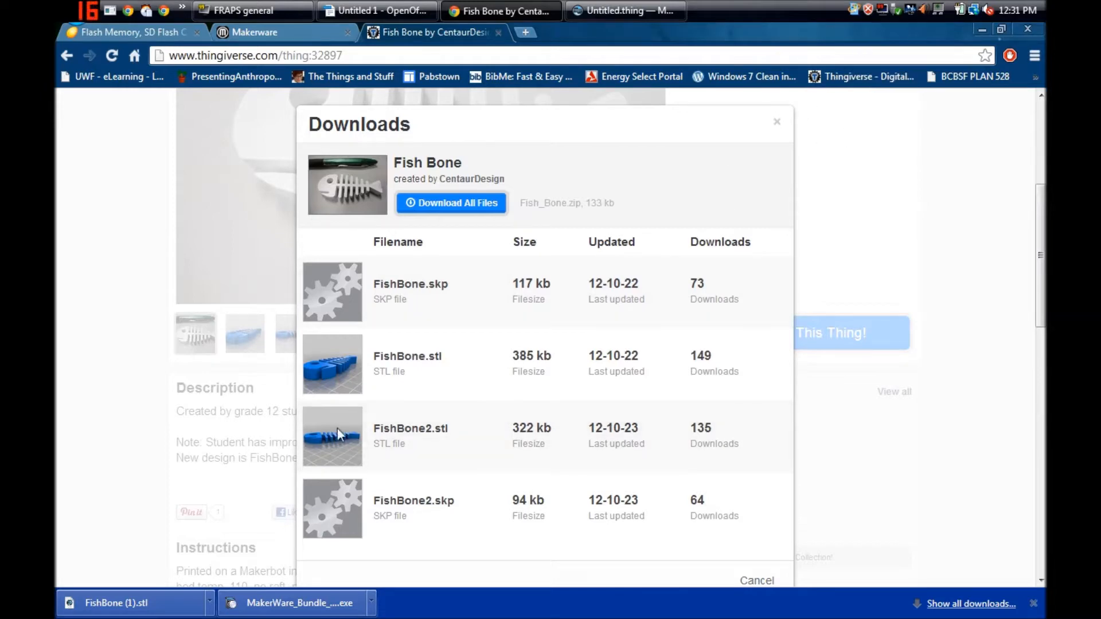
# - Open the downloaded FishBone (1).stl in MakerWare, dismiss the service error and maximize the window
pyautogui.click(173, 607)
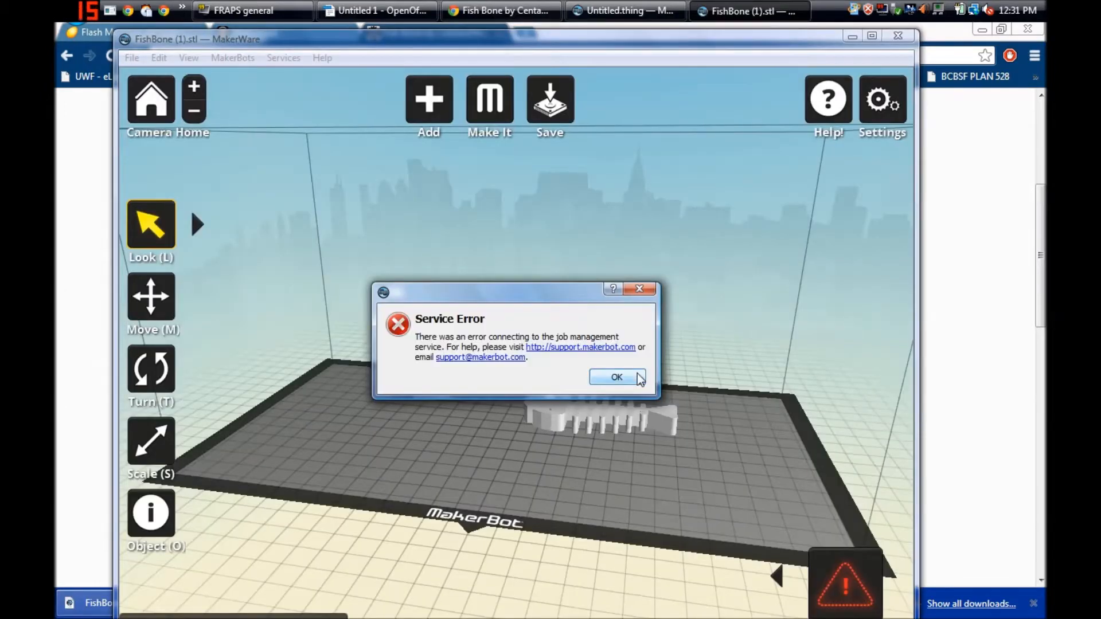
pyautogui.click(639, 379)
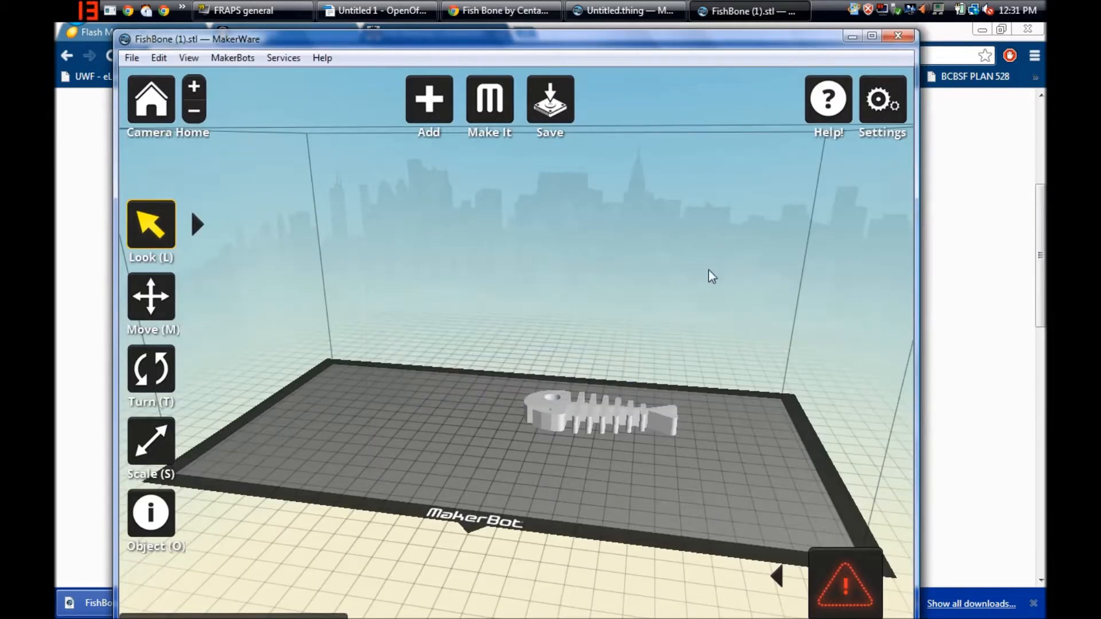
pyautogui.click(871, 38)
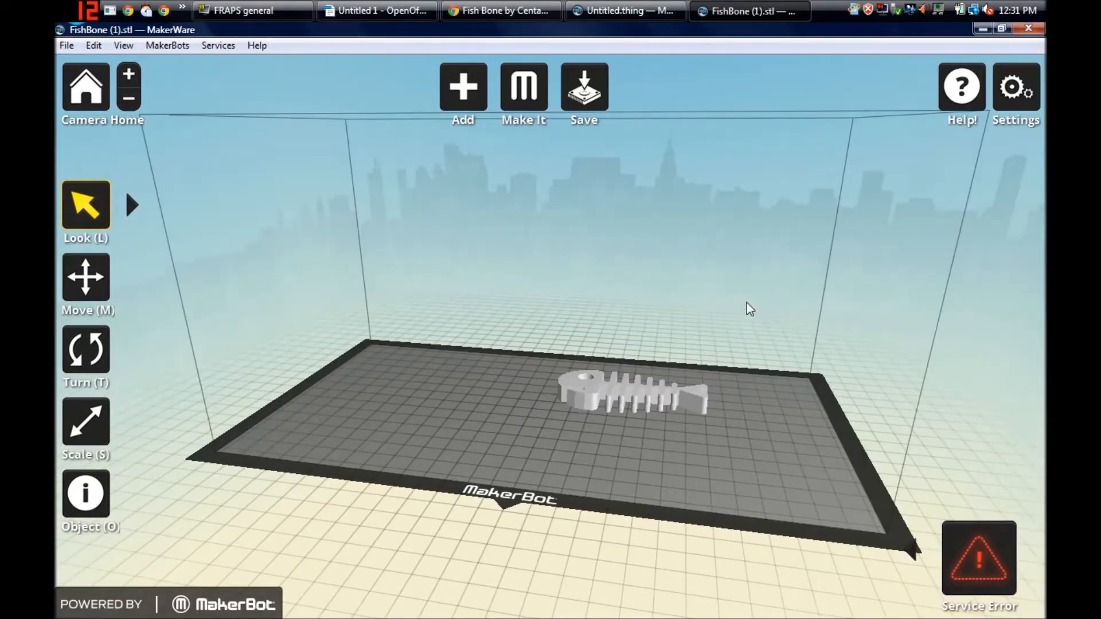
# - Select the fish bone and move it across the build platform, ending near the platform's centre
pyautogui.moveTo(744, 302); pyautogui.dragTo(780, 324)
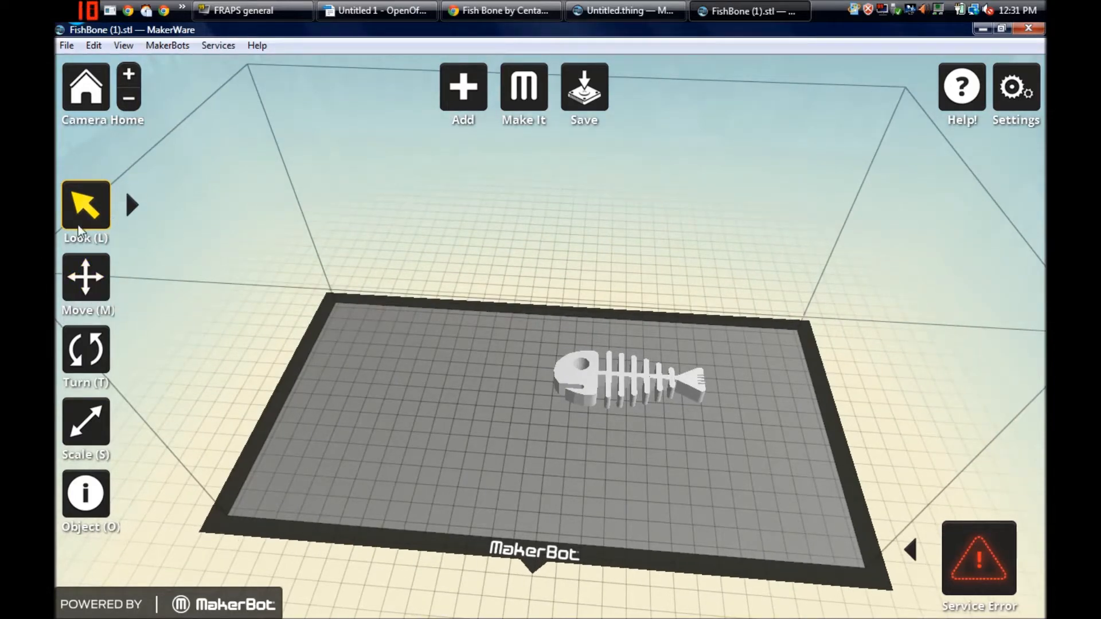
pyautogui.moveTo(445, 273); pyautogui.dragTo(697, 213)
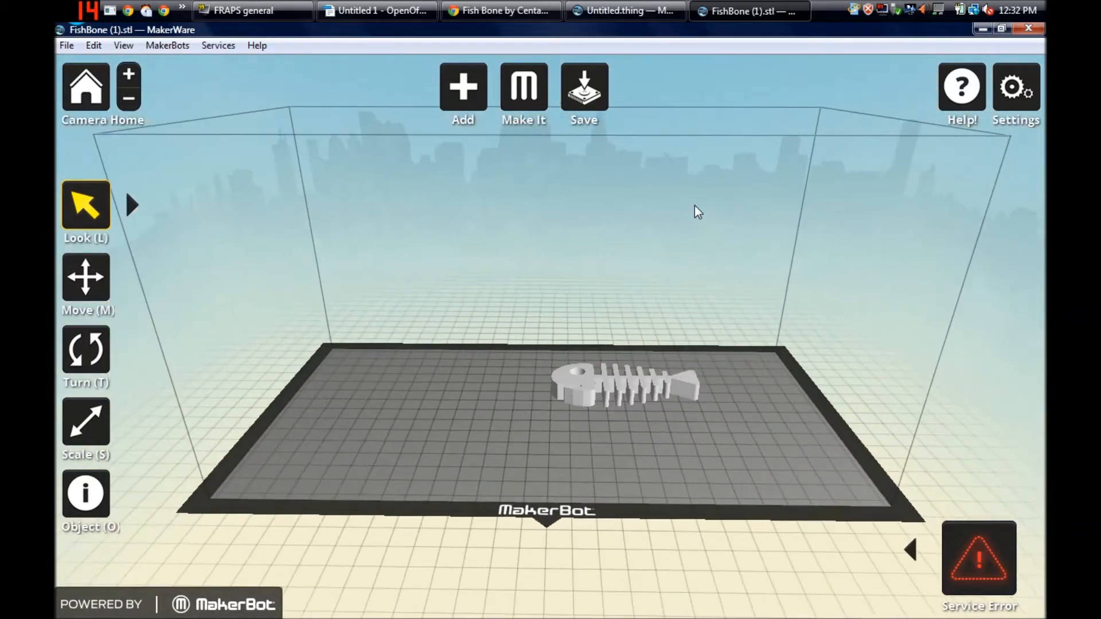
pyautogui.click(658, 406)
pyautogui.click(86, 280)
pyautogui.click(596, 388)
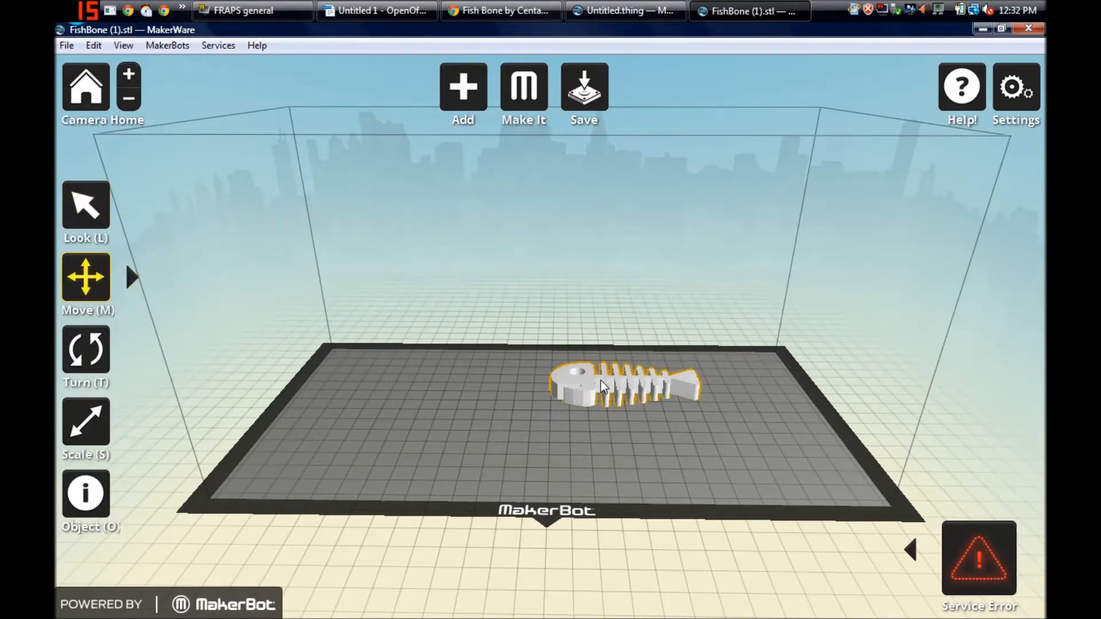
pyautogui.moveTo(578, 393); pyautogui.dragTo(513, 530)
pyautogui.moveTo(520, 591); pyautogui.dragTo(526, 615)
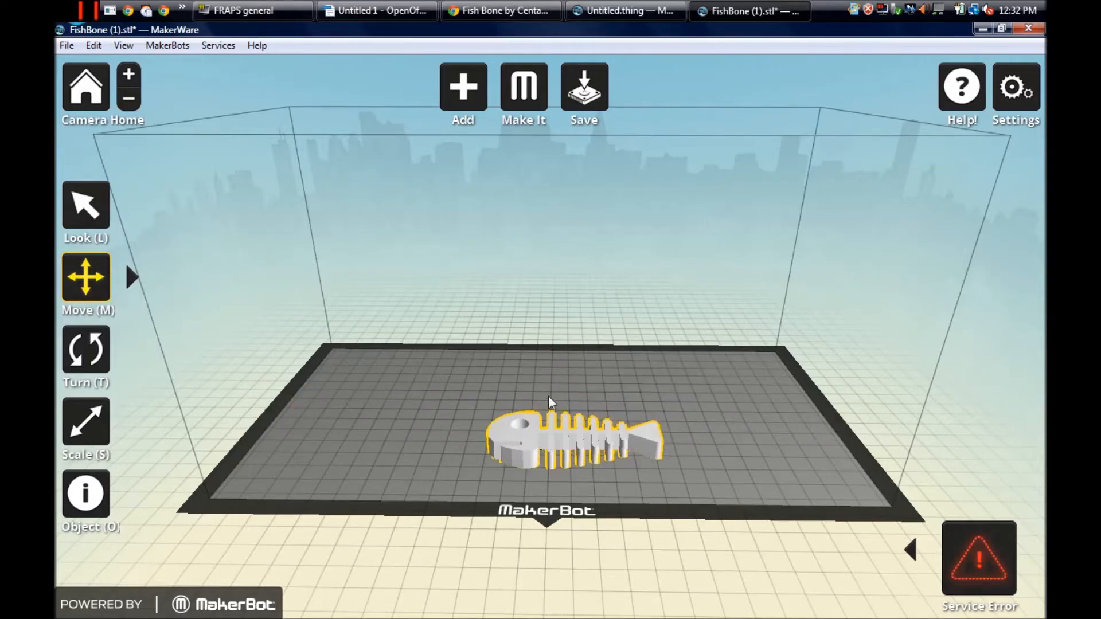
pyautogui.moveTo(562, 440); pyautogui.dragTo(529, 271)
# - Try the Turn tool on the fish bone and scale it up freehand to about 129 mm long
pyautogui.press('t')
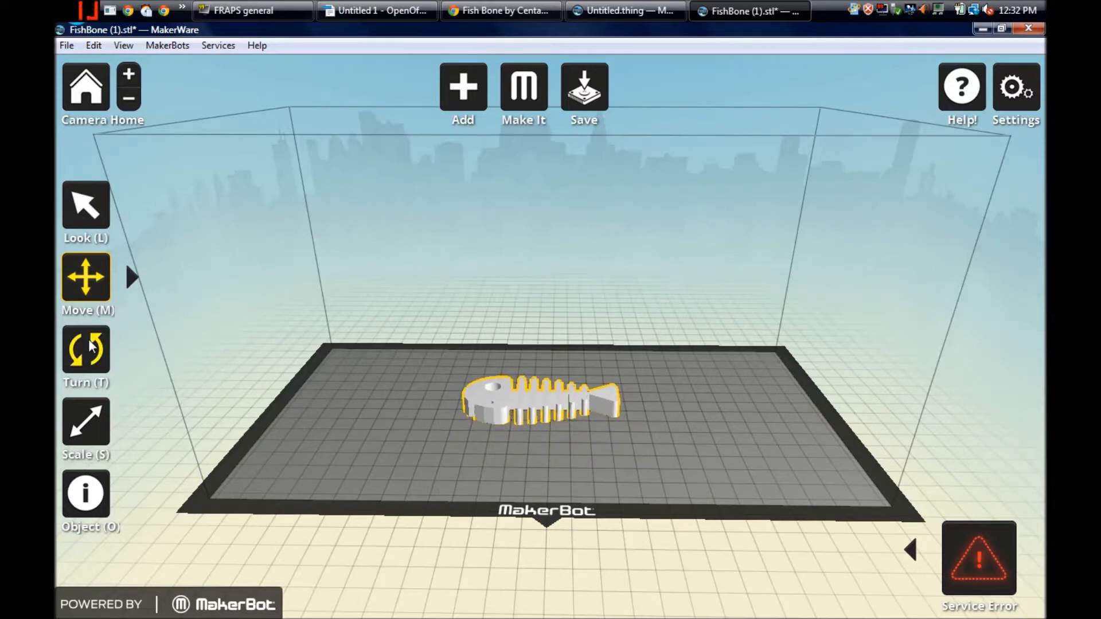
pyautogui.moveTo(357, 390); pyautogui.dragTo(487, 395)
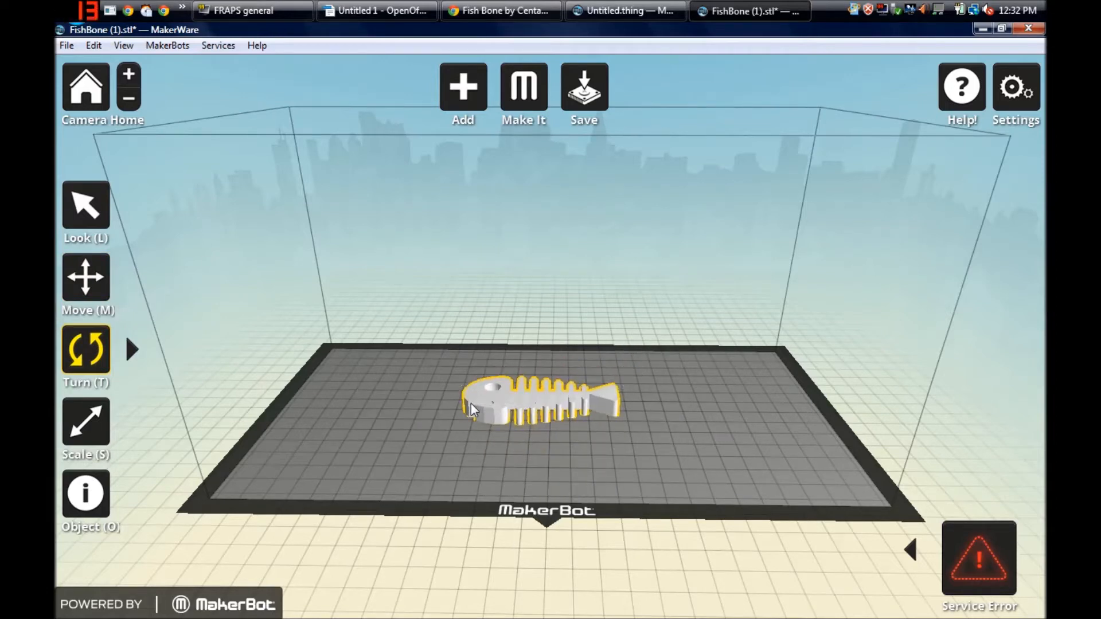
pyautogui.click(102, 424)
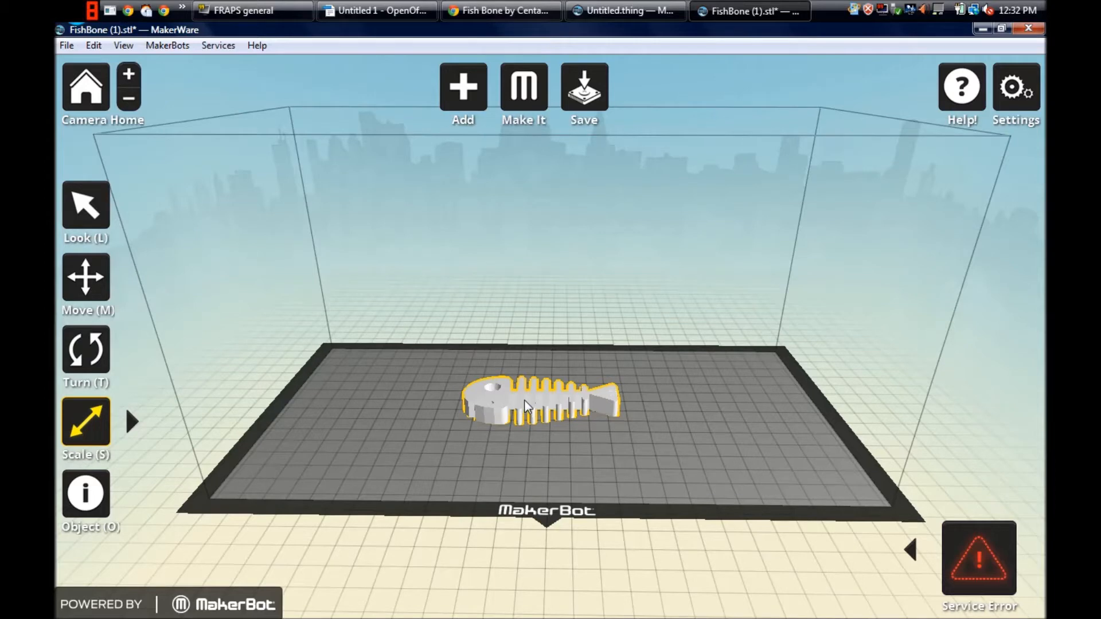
pyautogui.moveTo(527, 406); pyautogui.dragTo(327, 408)
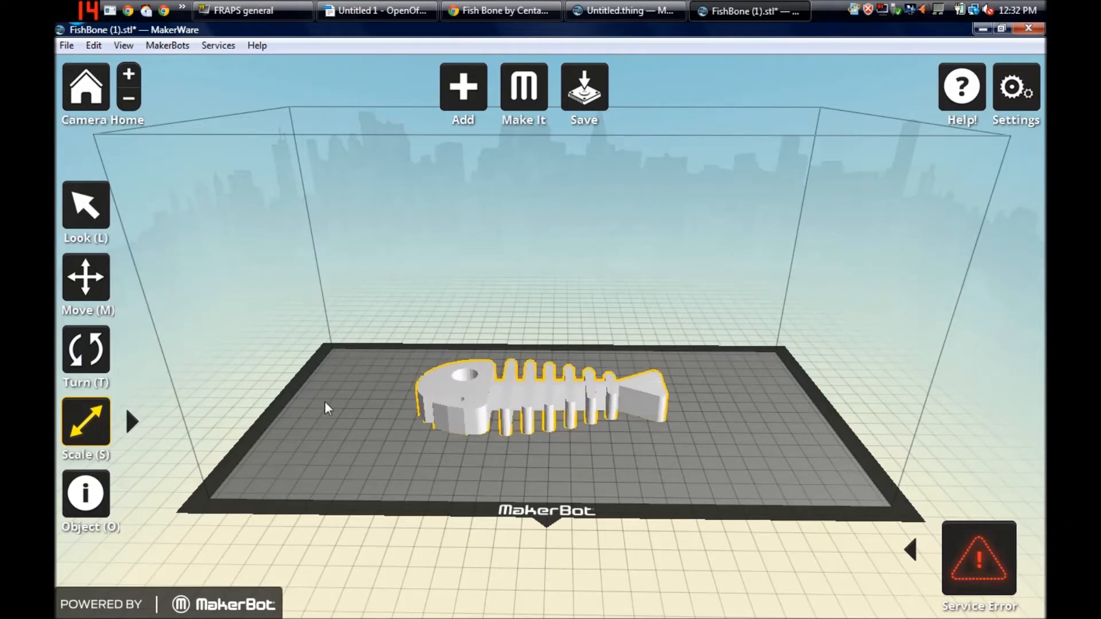
# - Reset the fish bone's scale, enlarge it to the maximum size for the build volume and close the dimension settings
pyautogui.click(93, 421)
pyautogui.click(93, 421)
pyautogui.click(94, 420)
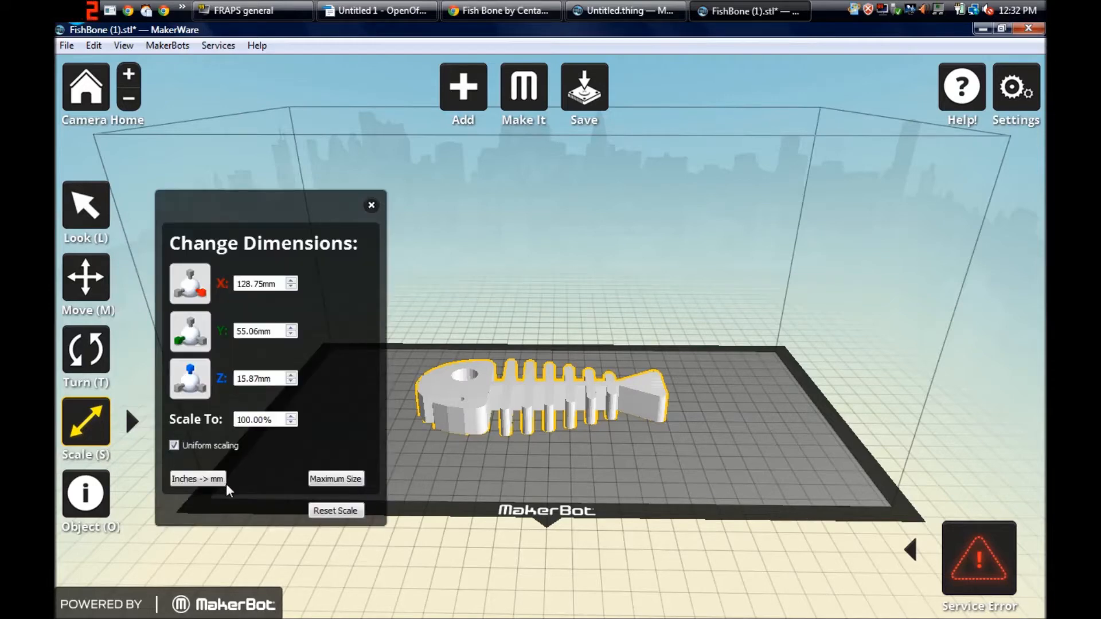
pyautogui.click(322, 512)
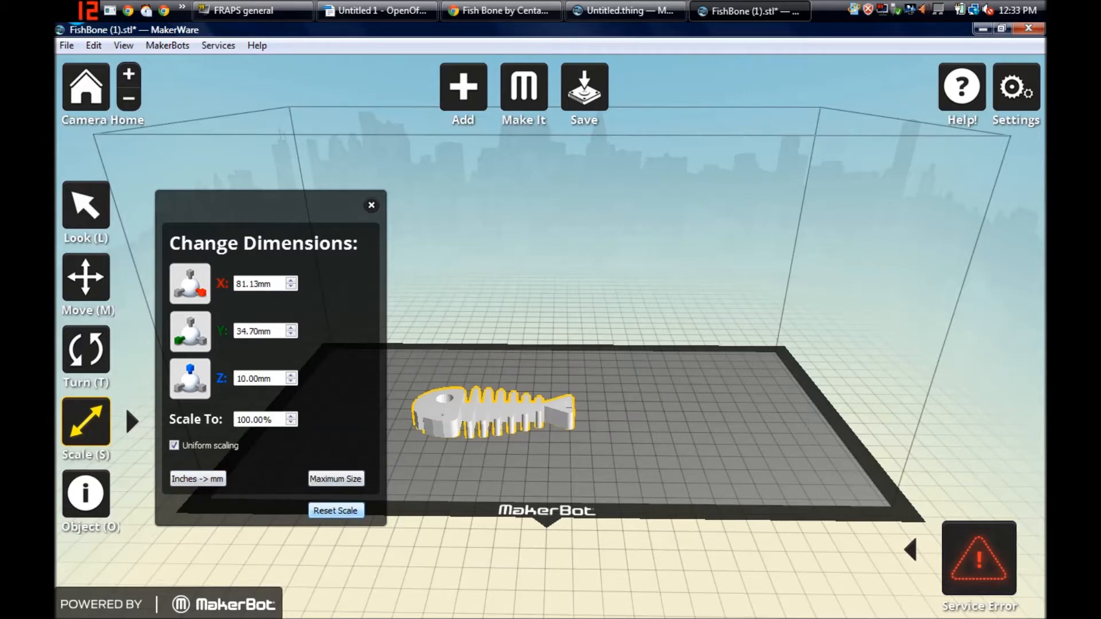
pyautogui.click(328, 480)
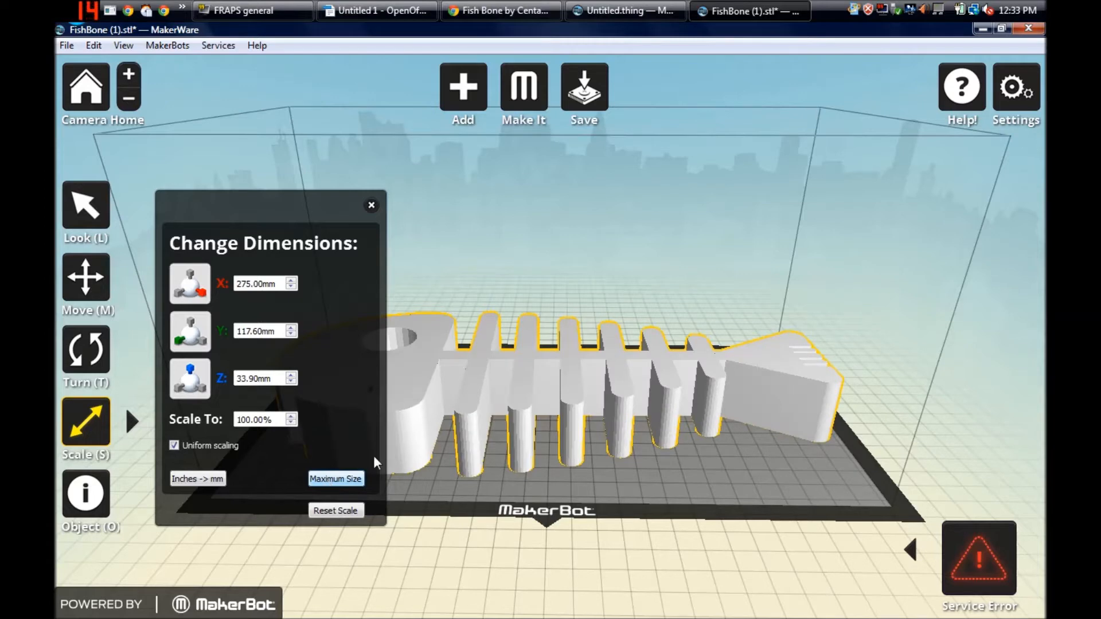
pyautogui.click(371, 205)
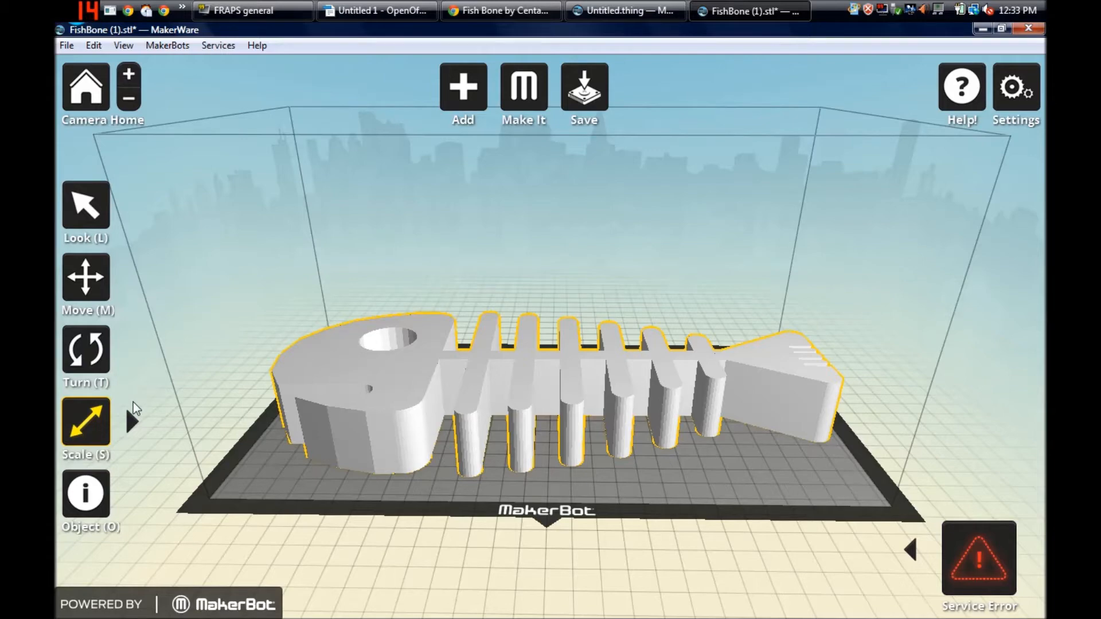
# - Scale the fish bone down uniformly to a height of about 30 mm and view it from other angles
pyautogui.press('l')
pyautogui.moveTo(315, 213); pyautogui.dragTo(215, 202)
pyautogui.click(81, 428)
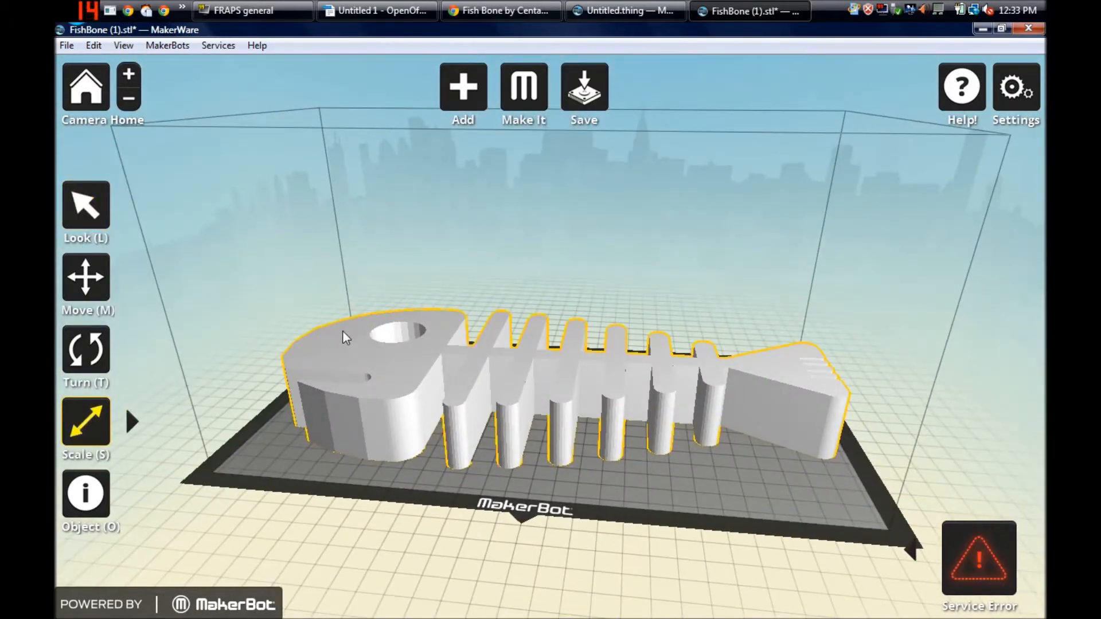
pyautogui.moveTo(315, 248); pyautogui.dragTo(711, 228)
pyautogui.click(86, 204)
pyautogui.click(83, 425)
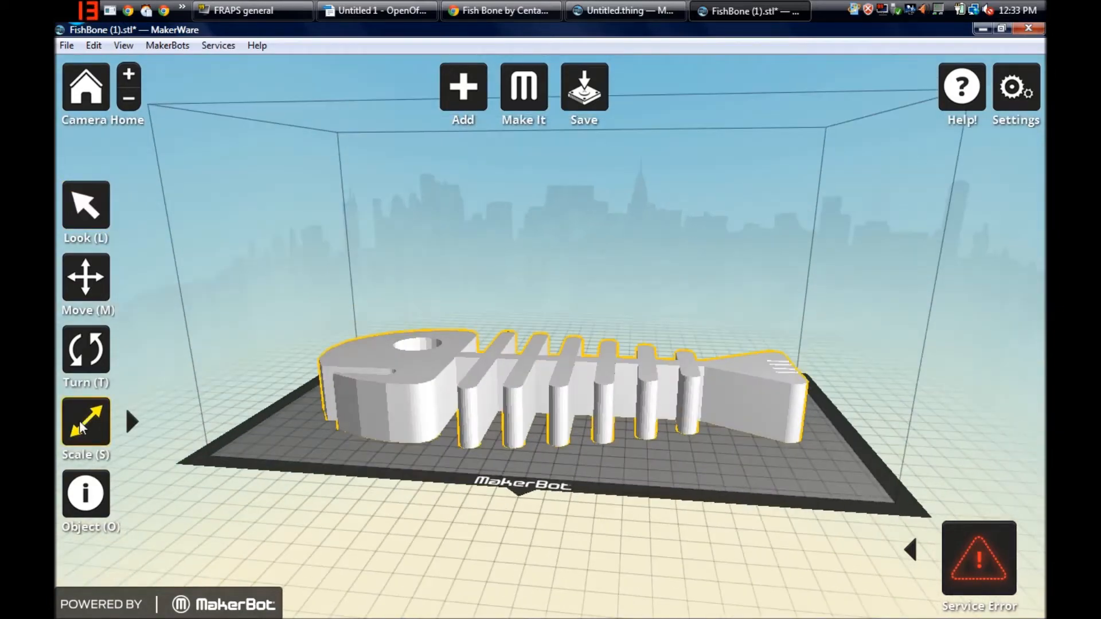
# - Reset the fish bone to its original scale and close the dimension settings
pyautogui.click(80, 425)
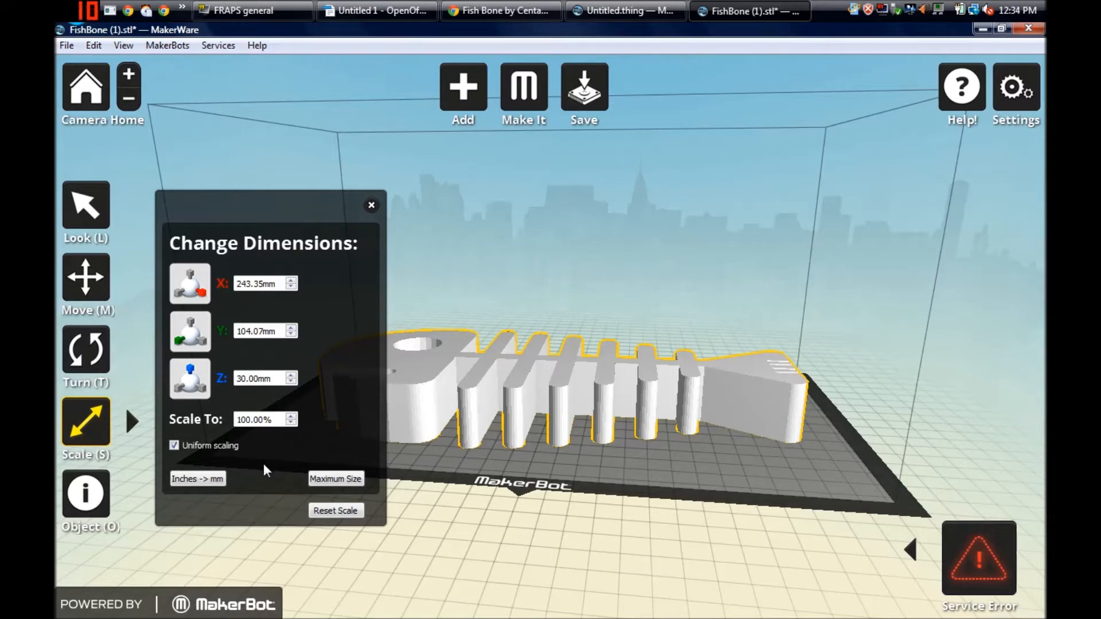
pyautogui.click(328, 511)
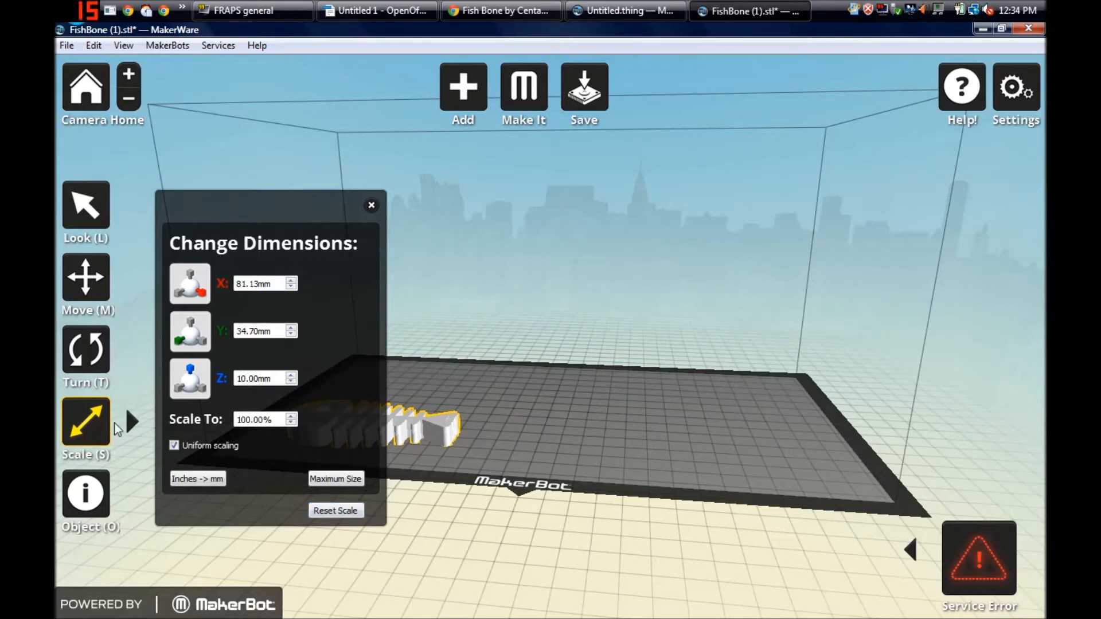
pyautogui.click(92, 434)
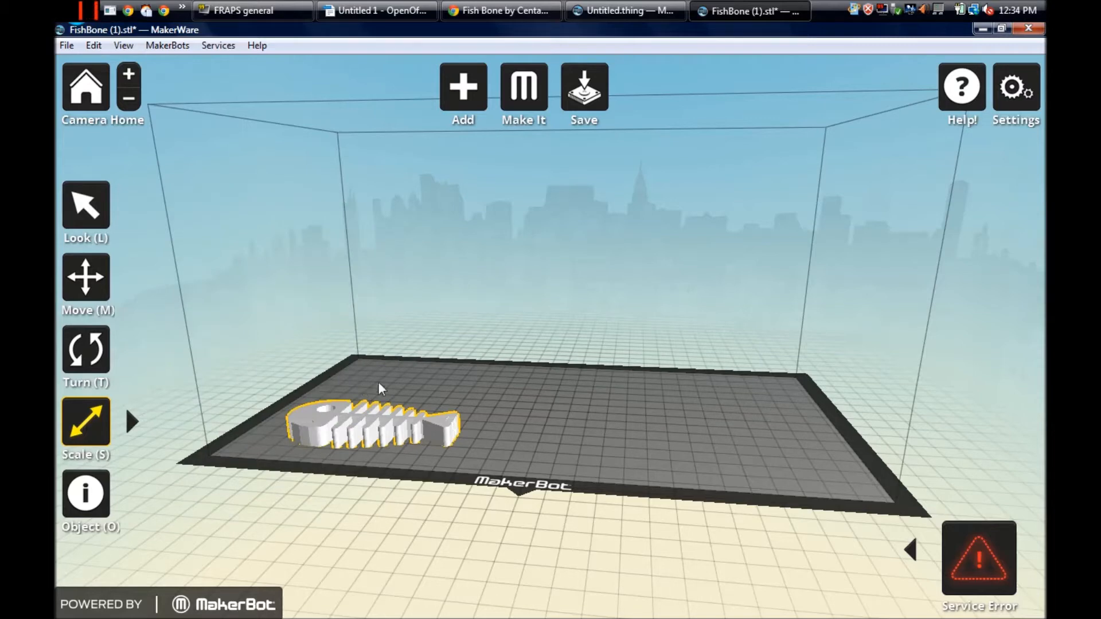
# - Open the example model Laurana.stl, discarding the unsaved fish bone changes, and look at the bust from another angle
pyautogui.click(69, 46)
pyautogui.click(112, 85)
pyautogui.click(86, 90)
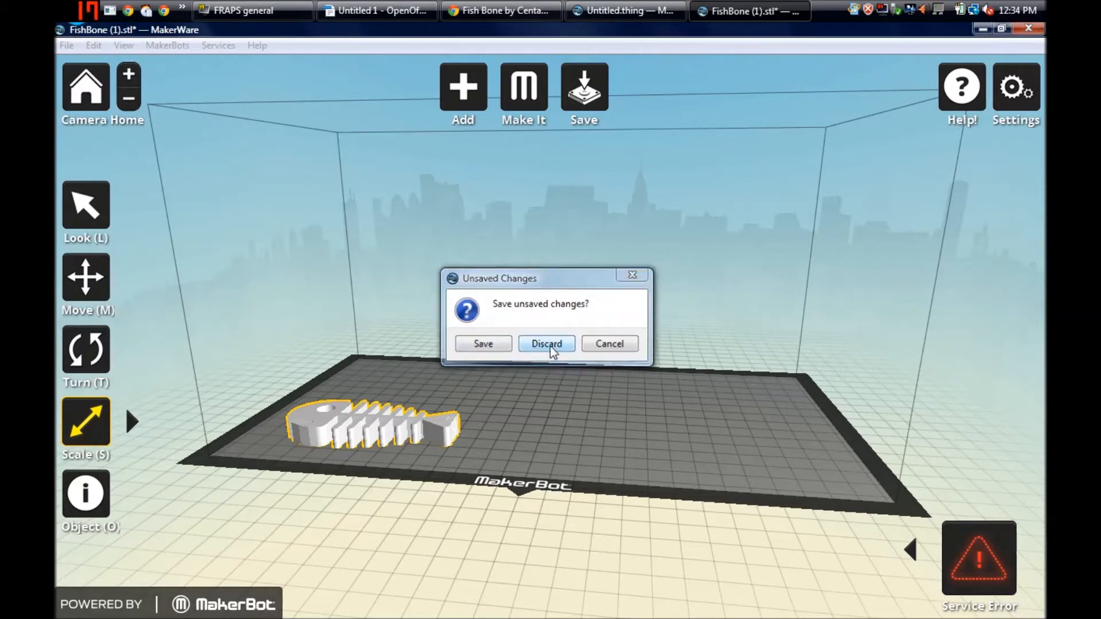
pyautogui.click(548, 345)
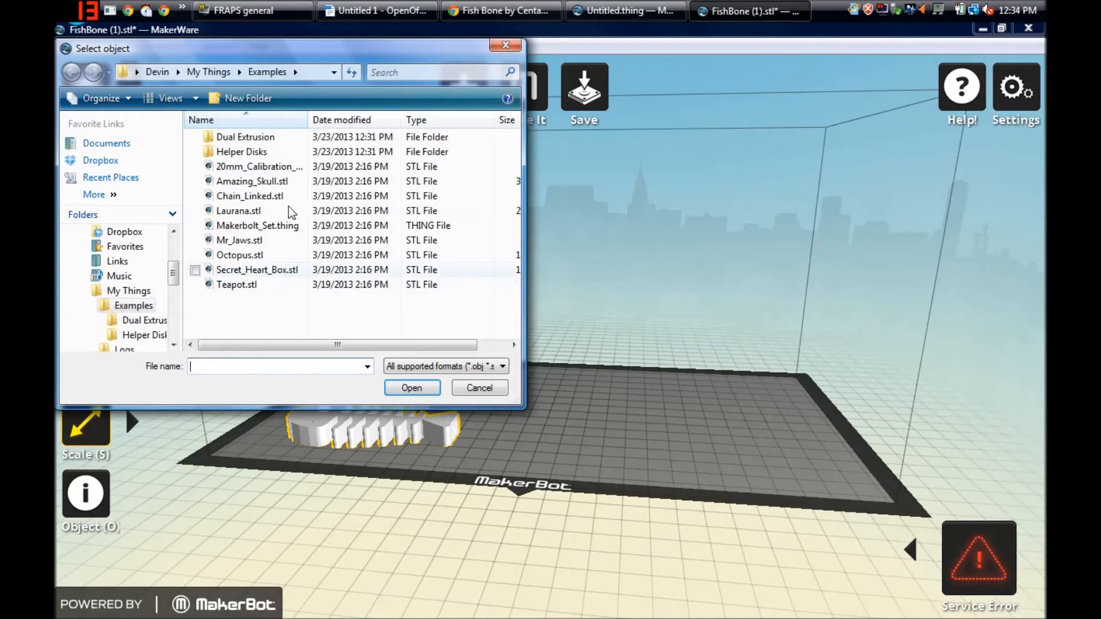
pyautogui.click(266, 212)
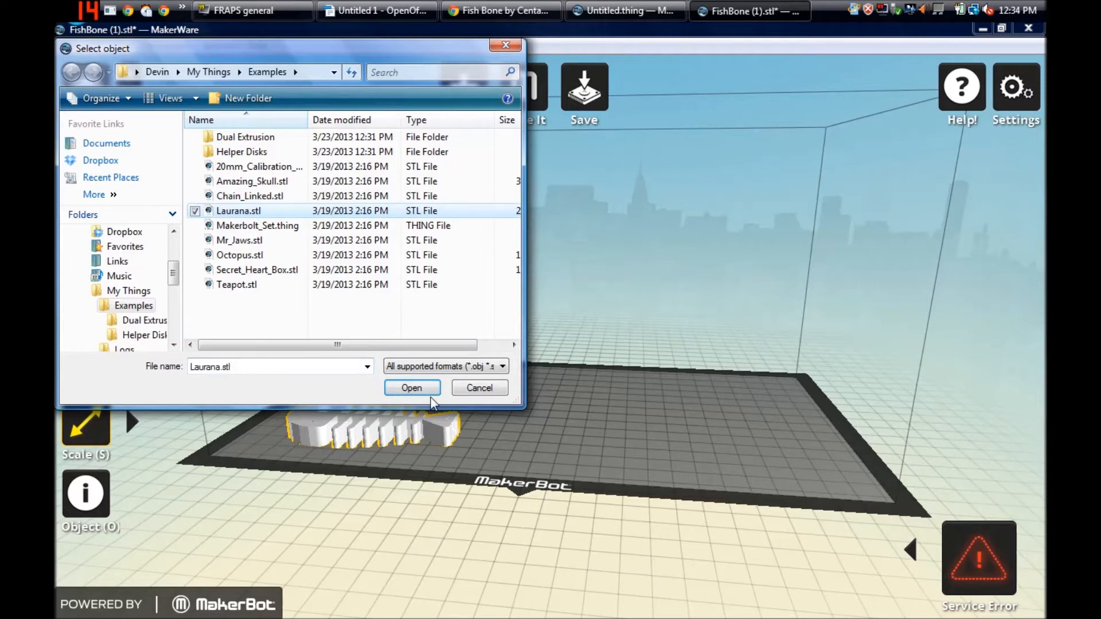
pyautogui.click(413, 388)
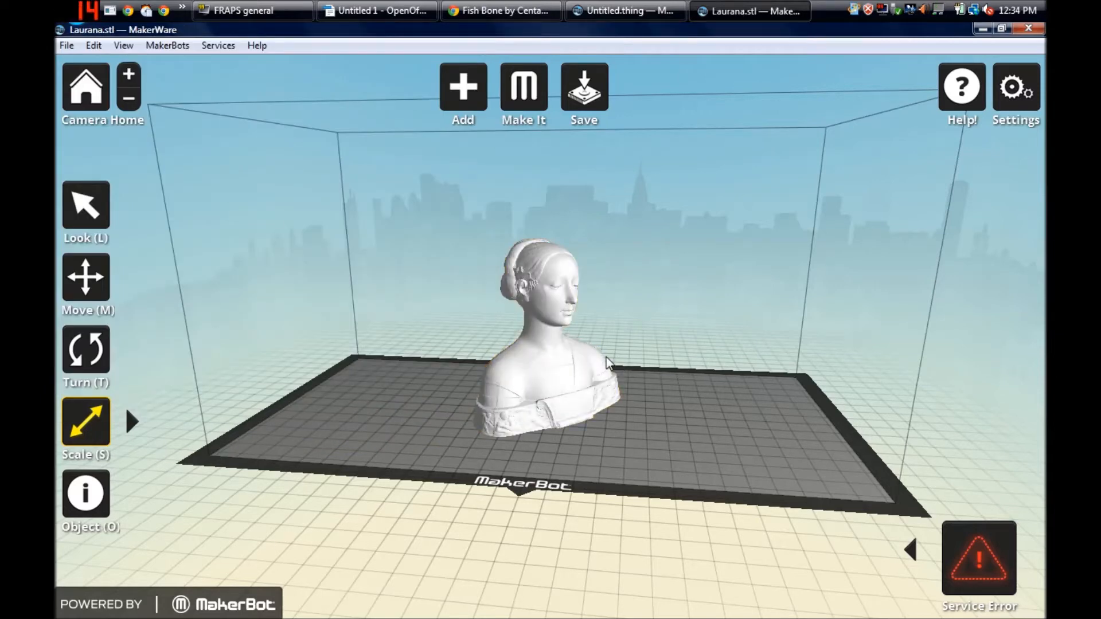
pyautogui.click(86, 205)
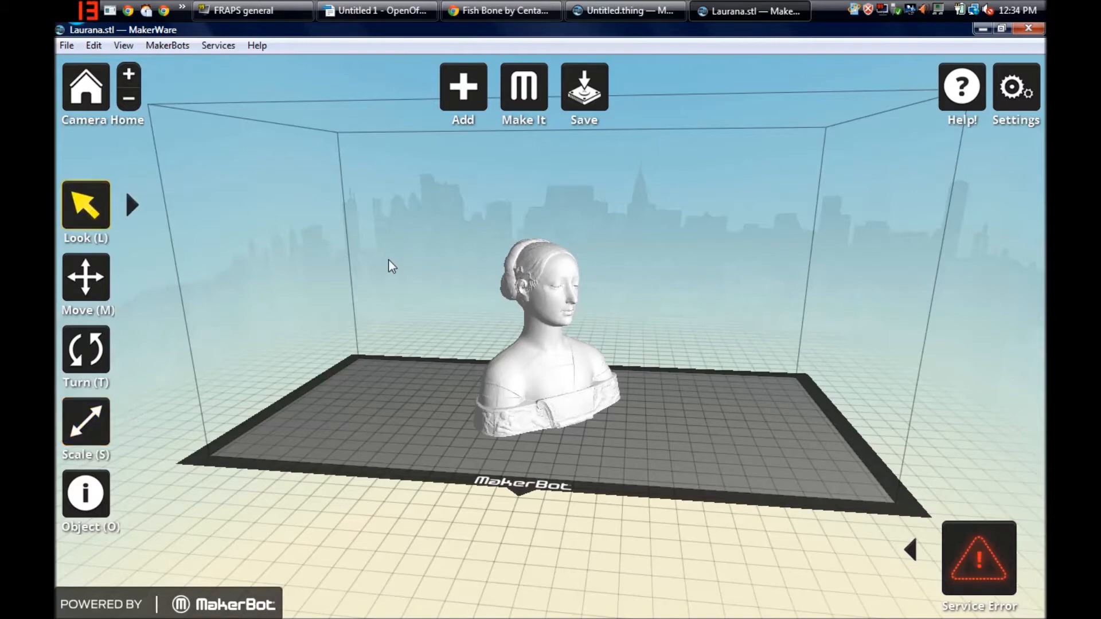
pyautogui.moveTo(707, 299); pyautogui.dragTo(397, 179)
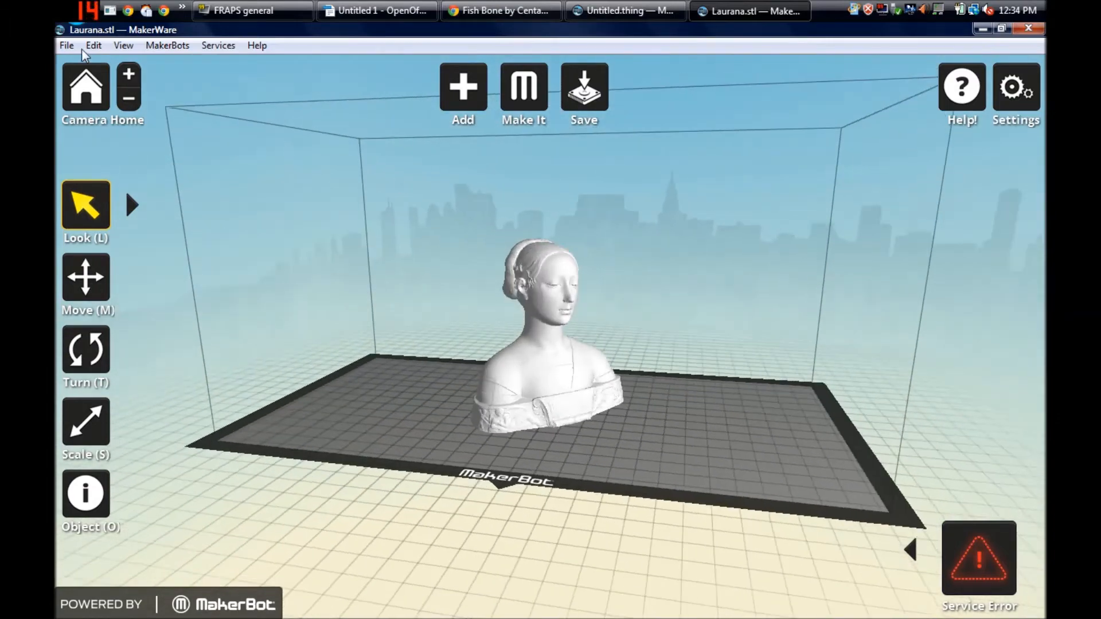
# - Open the export settings for the bust and try the Medium and High (Slower) quality options before returning to Low (Faster)
pyautogui.click(67, 45)
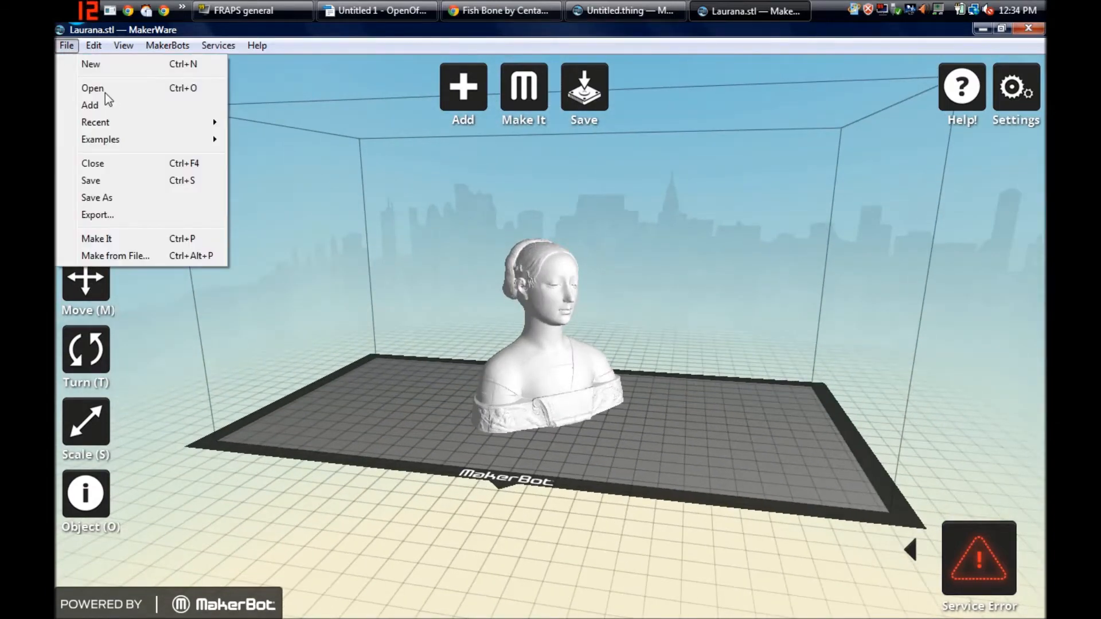
pyautogui.click(96, 215)
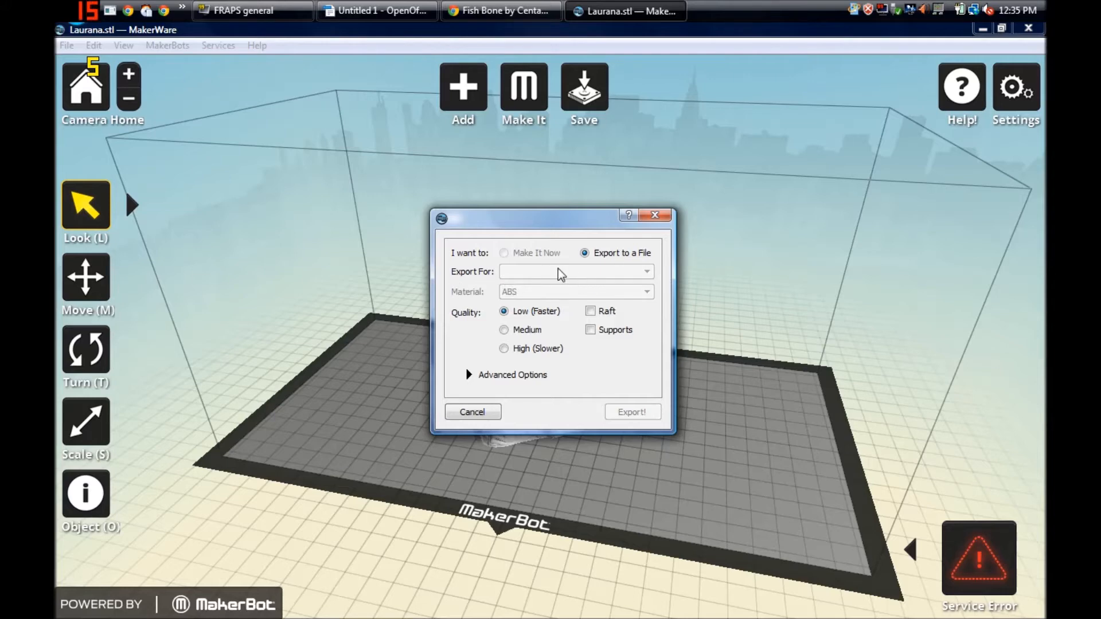
pyautogui.click(504, 330)
pyautogui.click(503, 348)
pyautogui.click(504, 330)
pyautogui.click(504, 311)
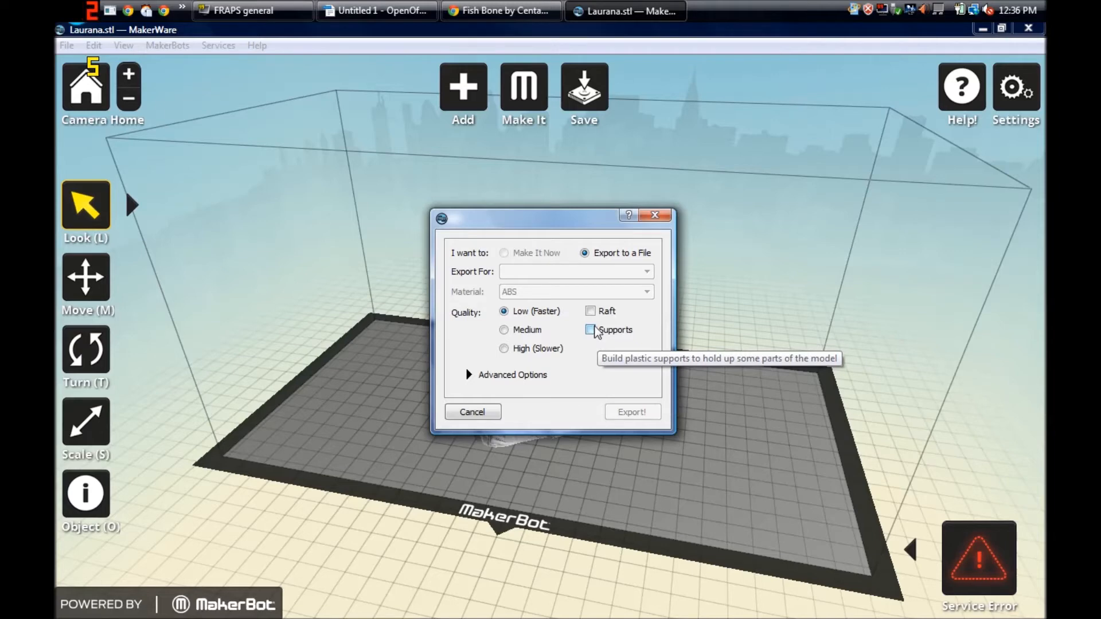
# - Move the export dialog off the bust, cycle the quality through Medium and High back to Low, and close it without exporting
pyautogui.moveTo(569, 225); pyautogui.dragTo(788, 255)
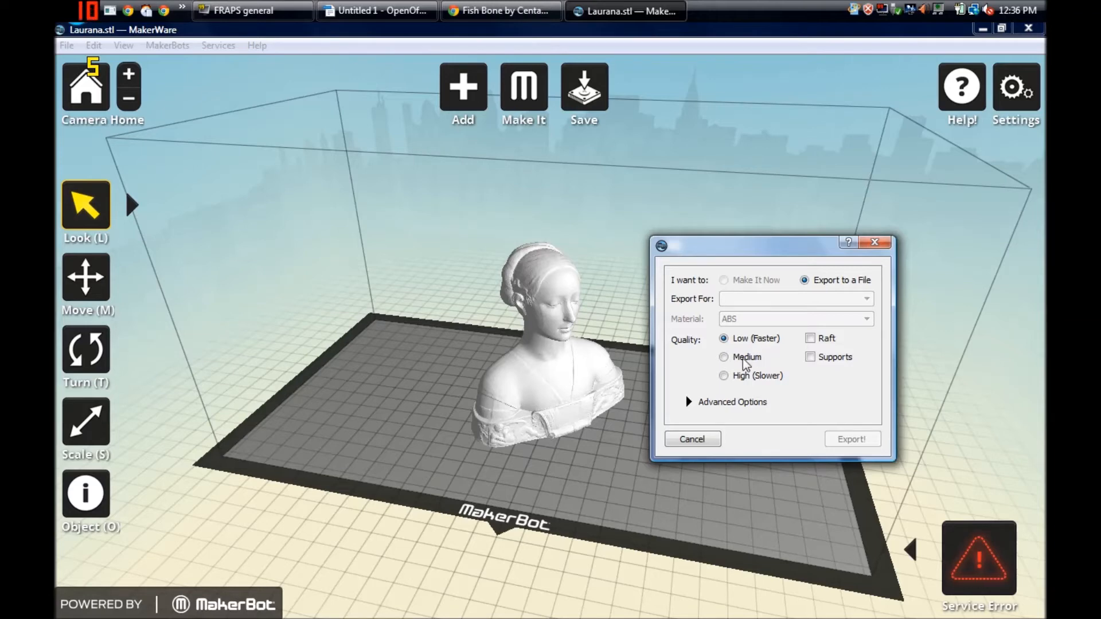
pyautogui.click(724, 358)
pyautogui.click(724, 376)
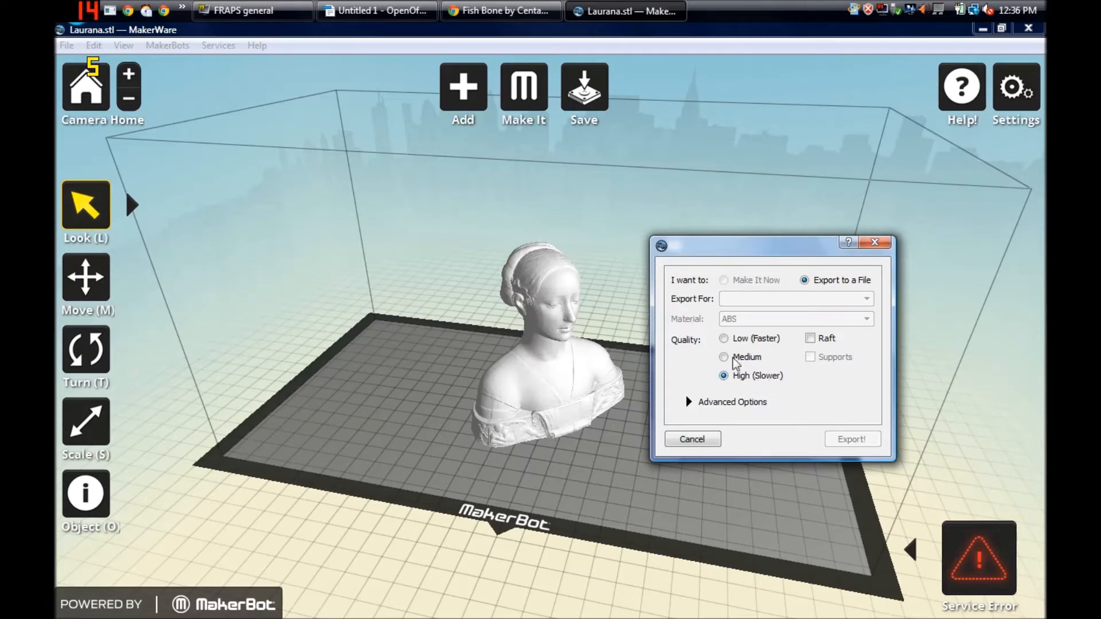
pyautogui.click(725, 339)
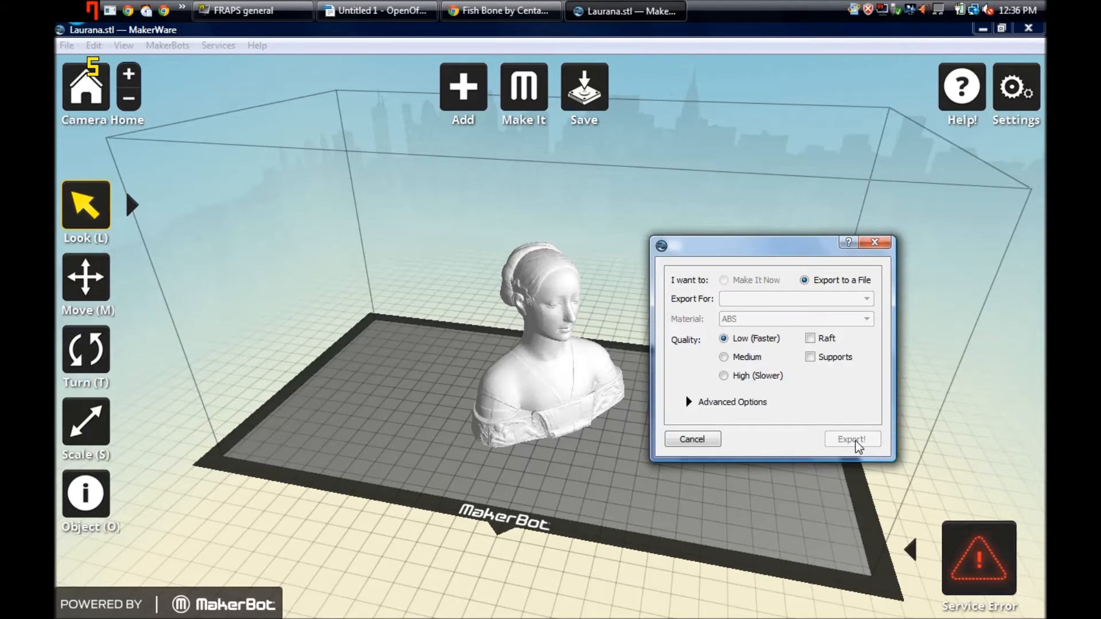
pyautogui.click(874, 243)
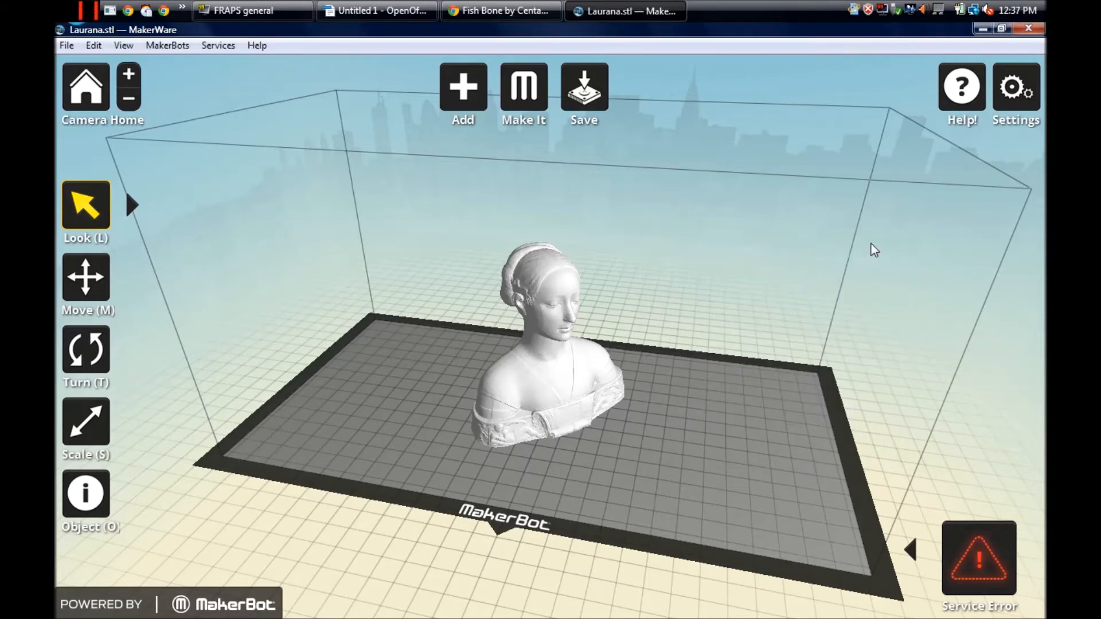